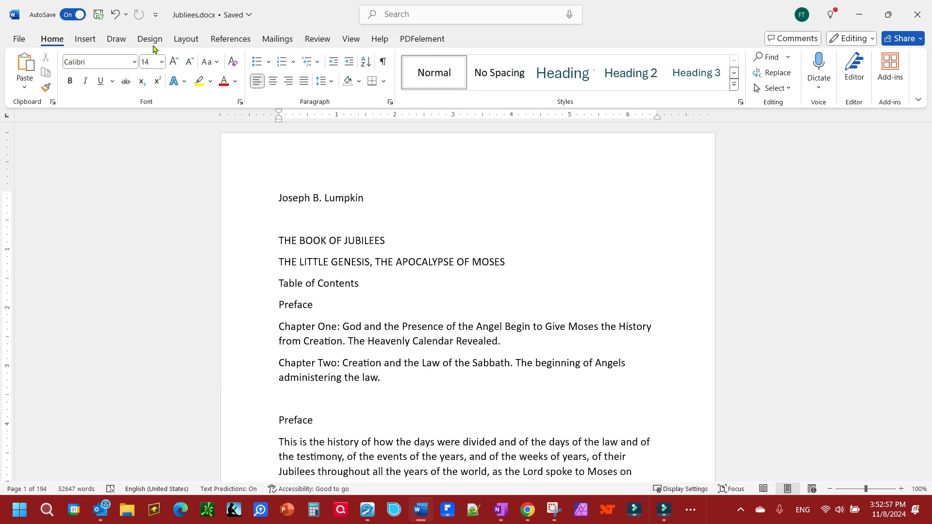
Step: Show the Navigation Pane beside the document
click(349, 42)
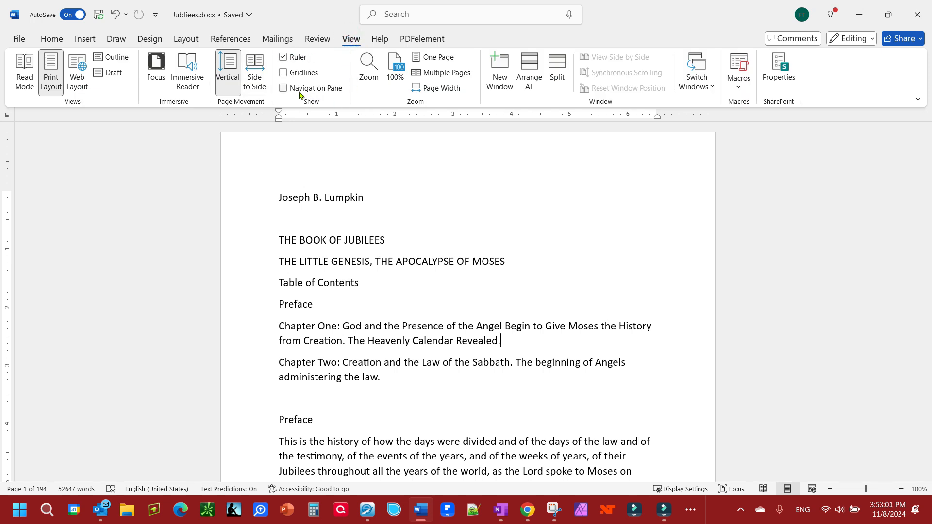
click(283, 89)
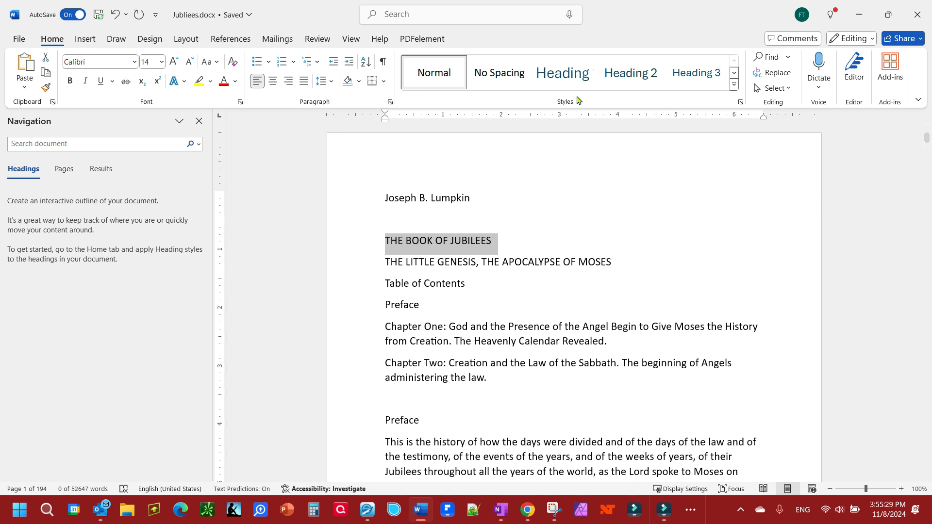
Step: Apply the Heading 2 style to THE BOOK OF JUBILEES, Table of Contents and the Preface line directly above its body text
click(615, 80)
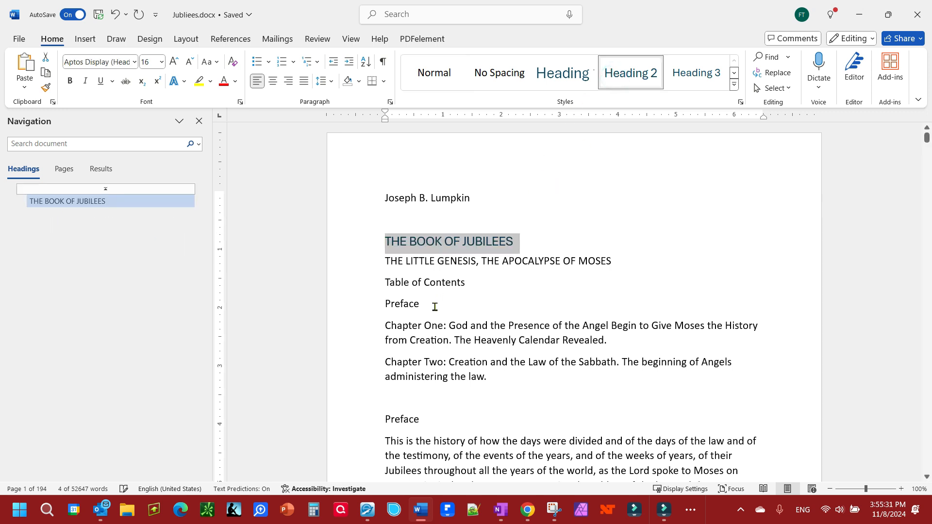
triple_click(466, 284)
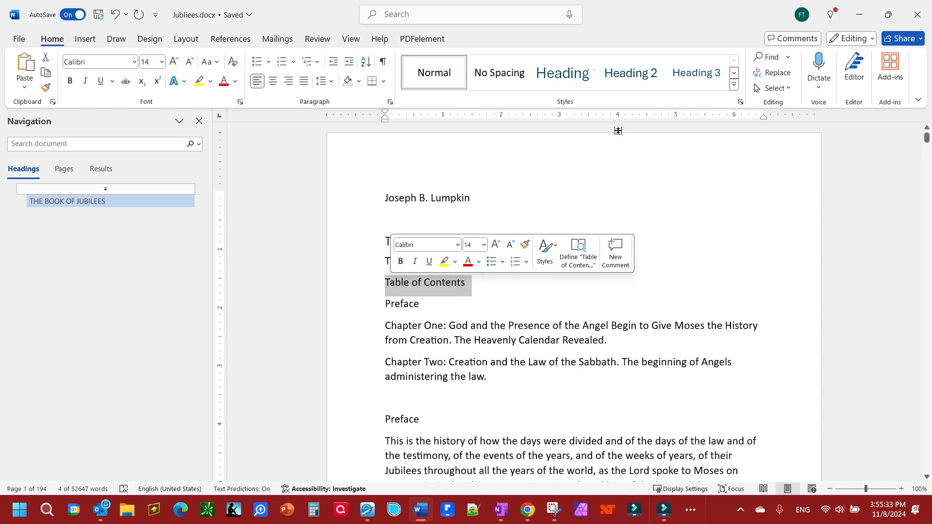
click(634, 81)
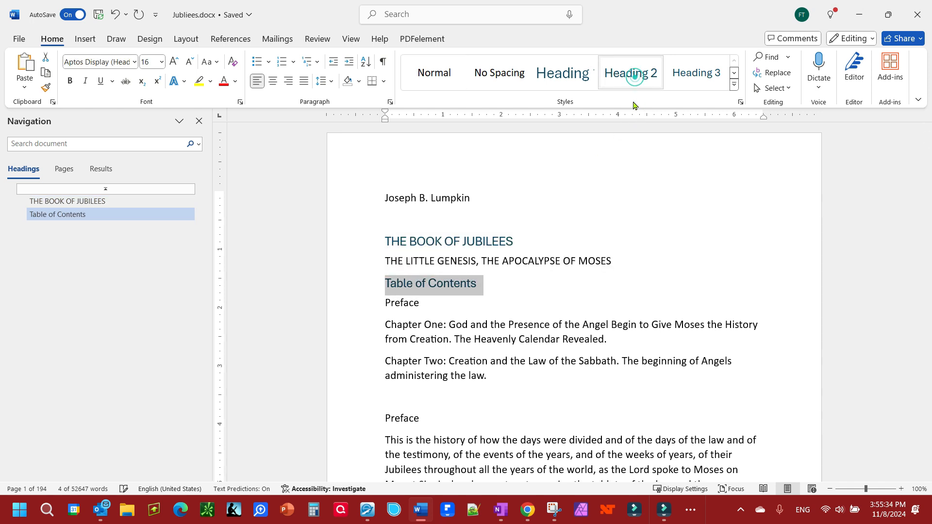
triple_click(421, 420)
click(630, 71)
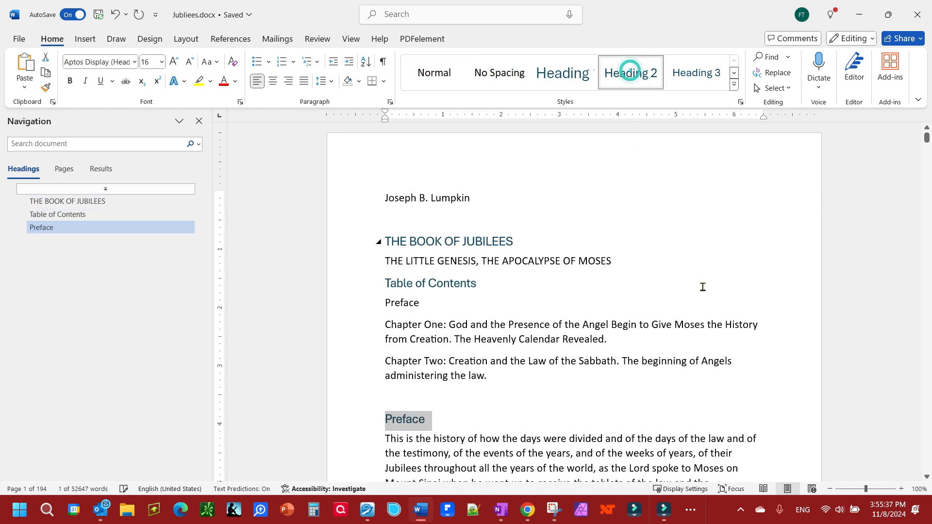
Step: Apply the Heading 2 style to the full [Chapter 1] title above verse 1
scroll(703, 287, down, 8)
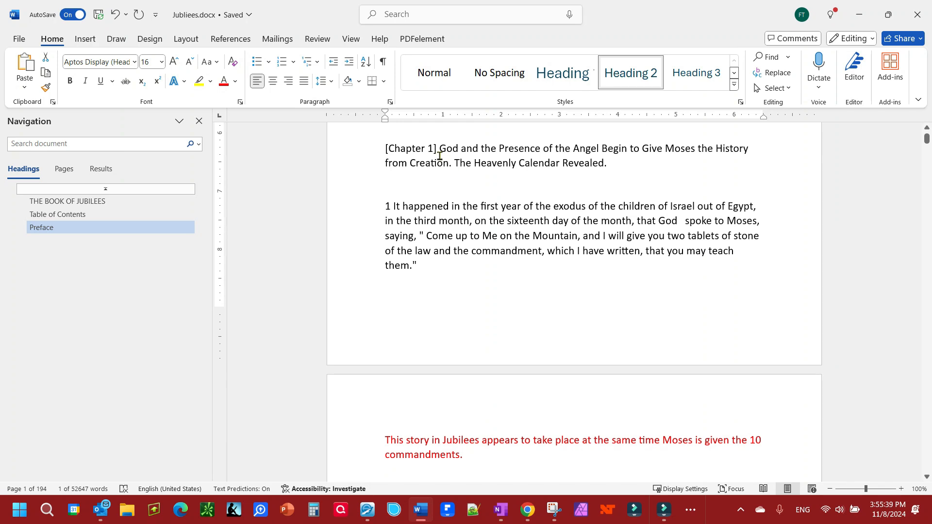
triple_click(615, 163)
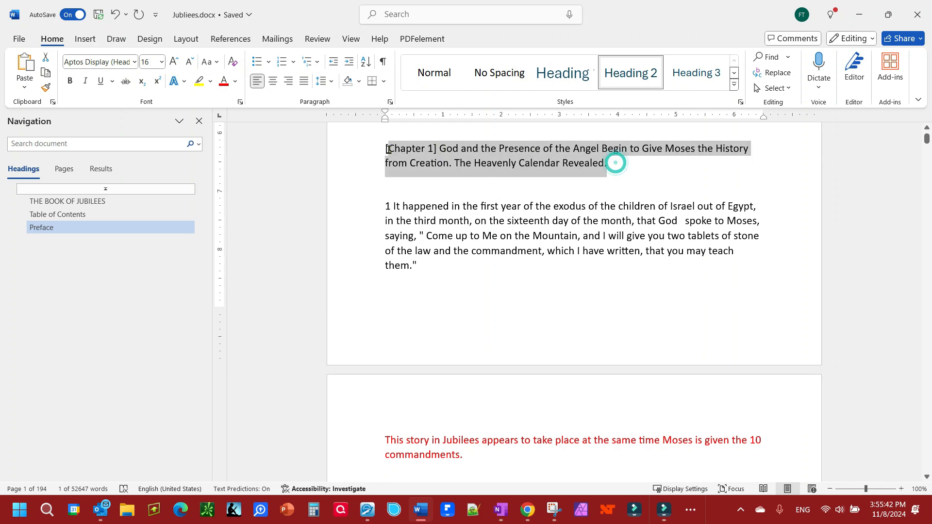
click(629, 85)
Step: Find the [Chapter 2] title "Creation and the Law of the Sabbath" in the body text and apply the Heading 2 style to it
scroll(923, 379, down, 20)
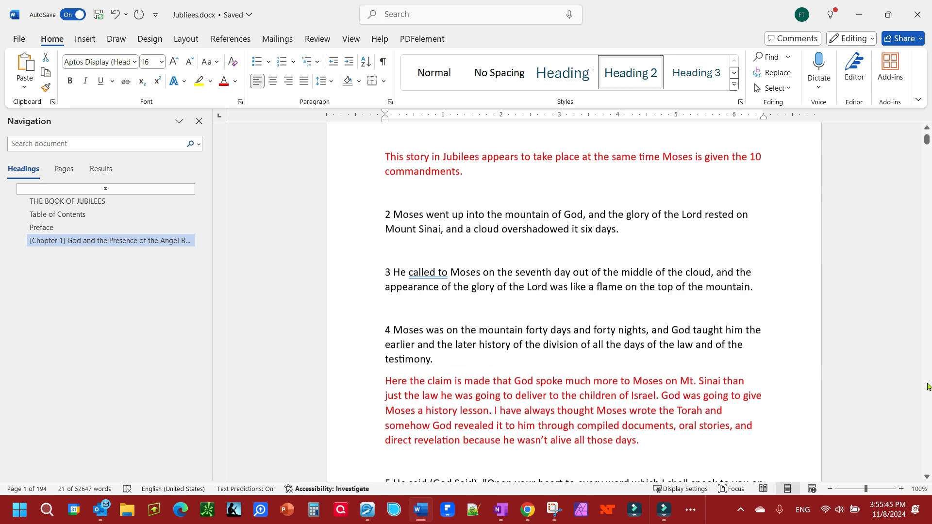
scroll(928, 387, down, 20)
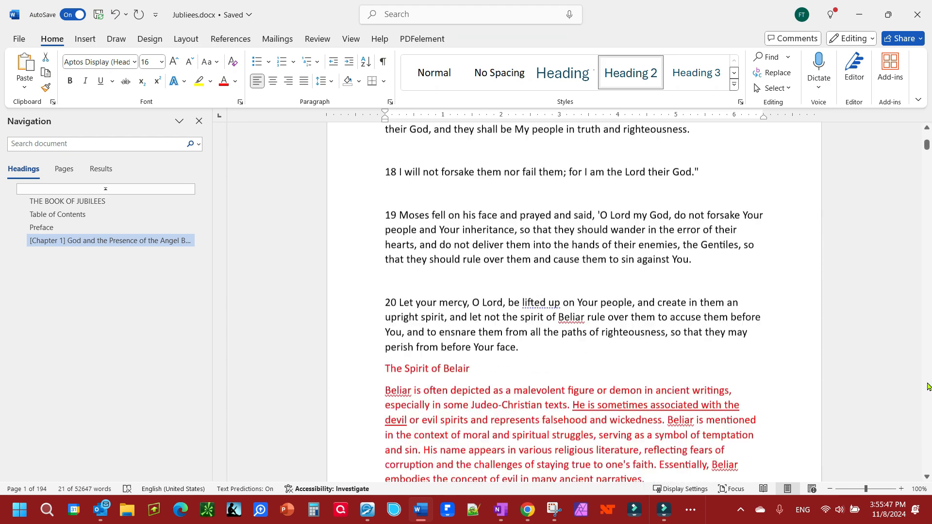
scroll(928, 387, down, 20)
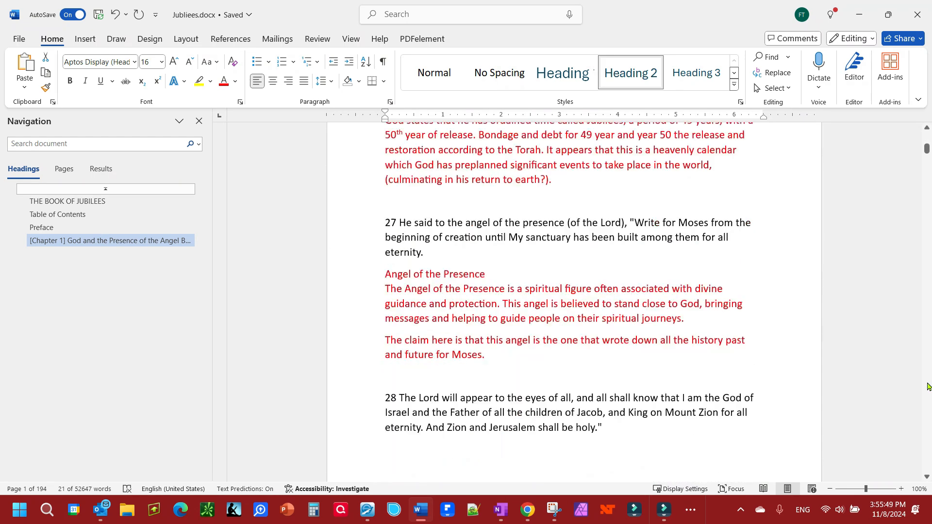
scroll(928, 387, down, 10)
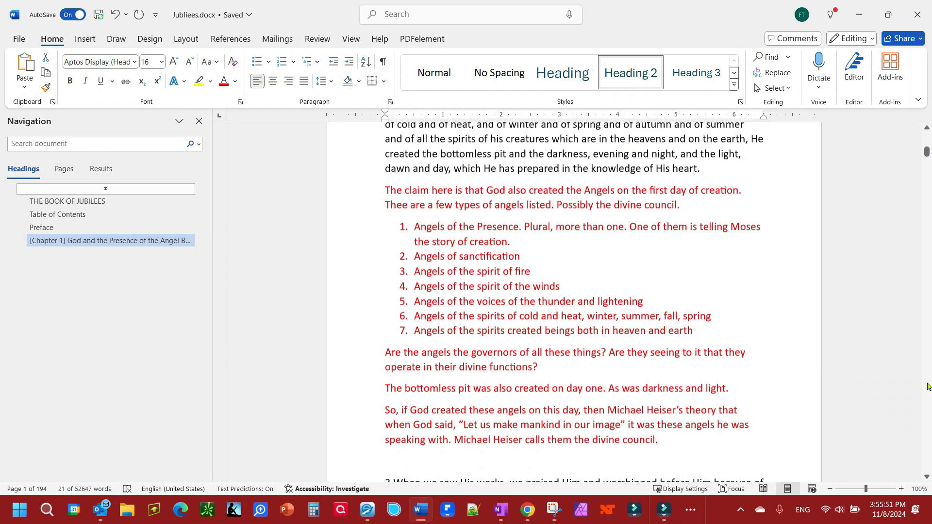
scroll(927, 137, up, 15)
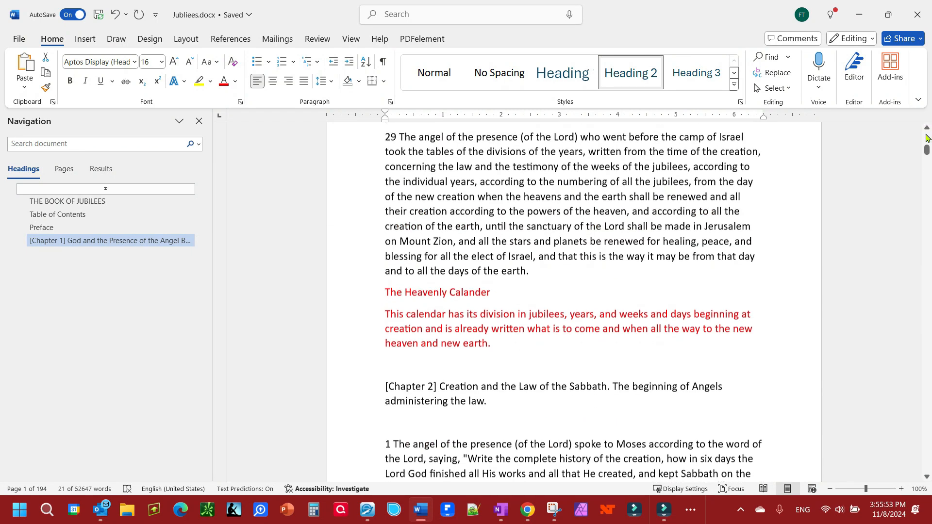
scroll(872, 332, up, 2)
scroll(860, 335, down, 12)
scroll(859, 336, down, 1)
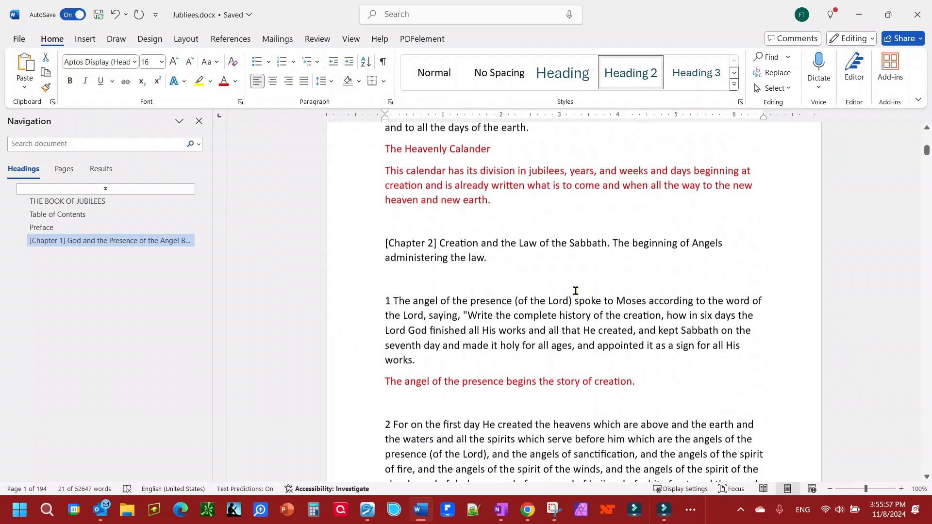
drag(486, 256, 380, 251)
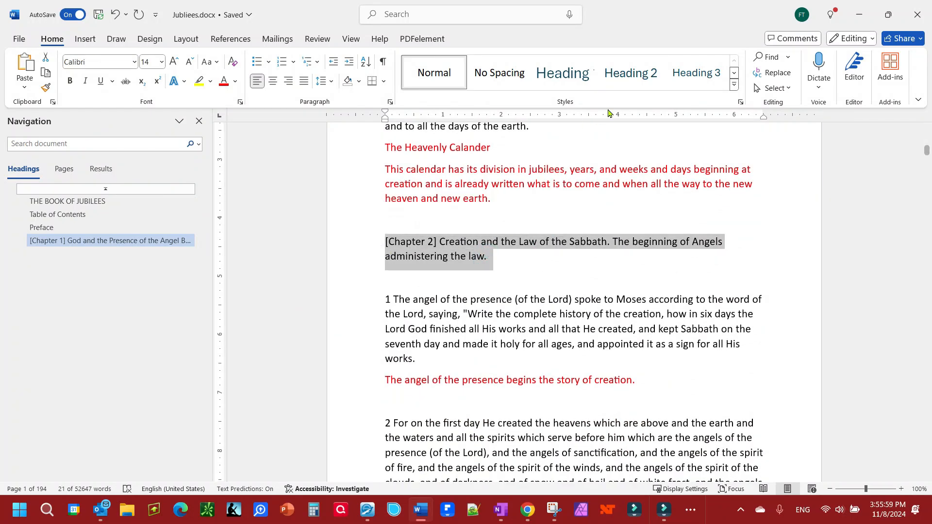
click(631, 74)
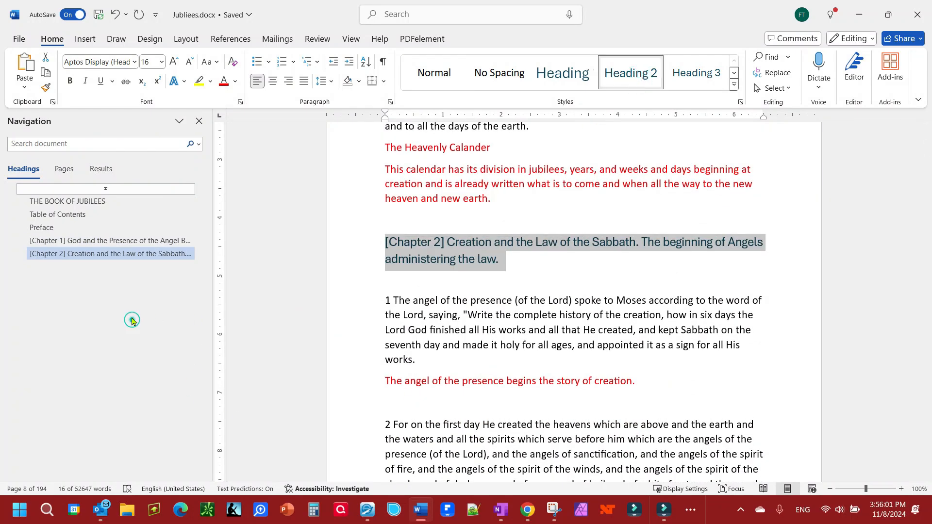
Step: Test heading navigation by jumping to THE BOOK OF JUBILEES, Table of Contents, Preface and Chapter 1, and return to the book title
click(65, 202)
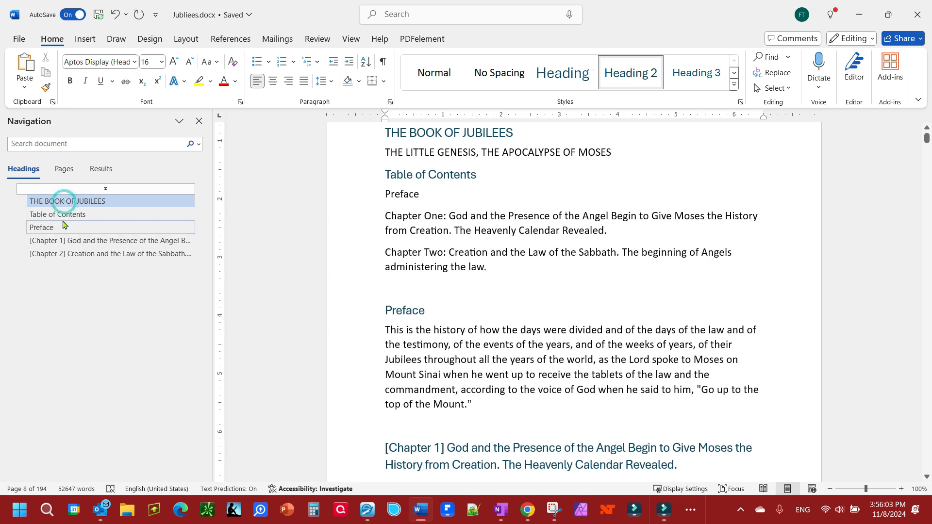
click(57, 214)
click(44, 228)
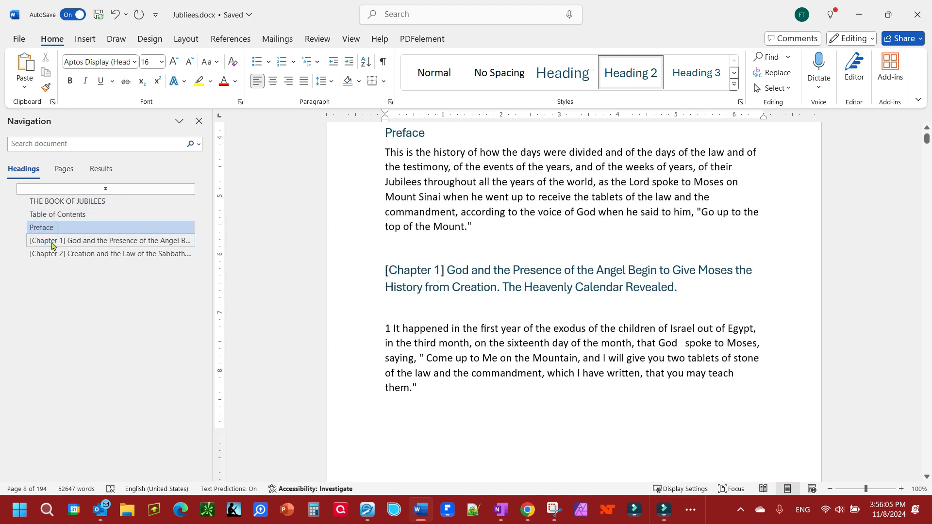
click(44, 241)
click(64, 203)
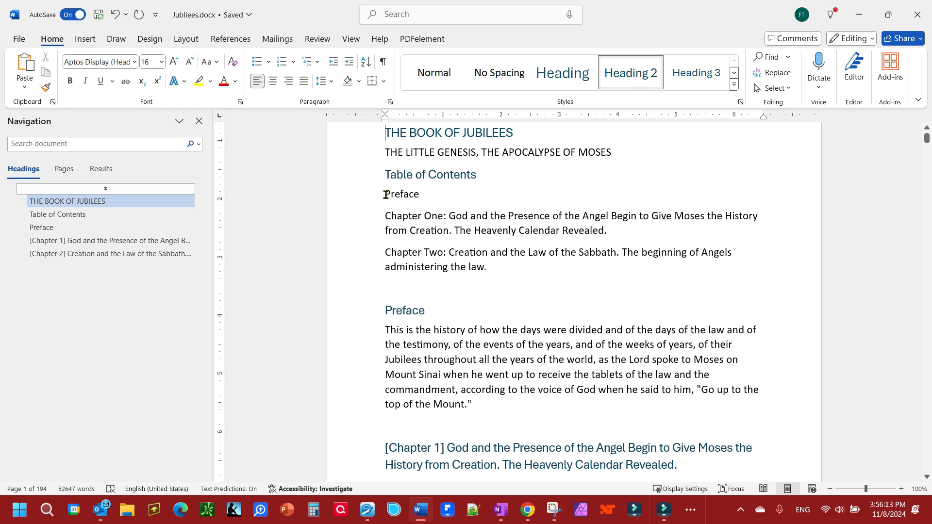
Step: Add a bookmark named Preface to the Preface heading above its body text
click(418, 195)
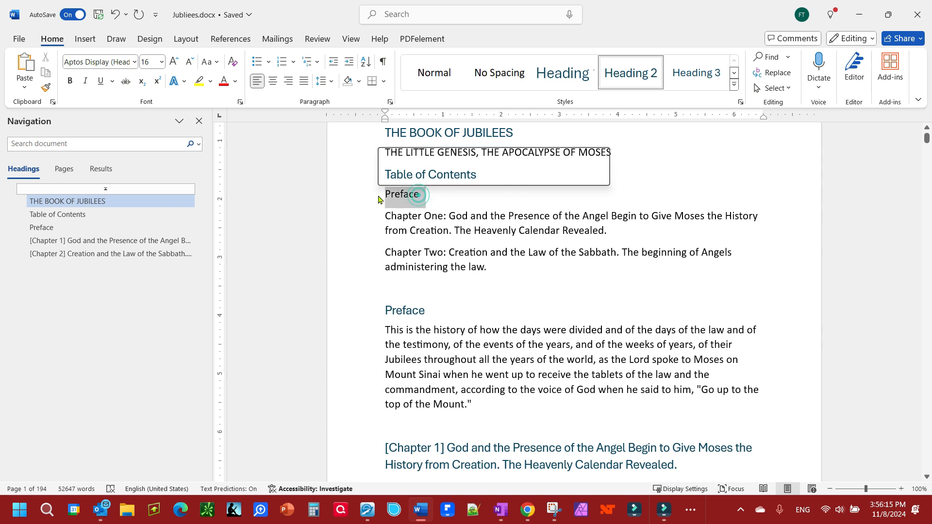
click(428, 312)
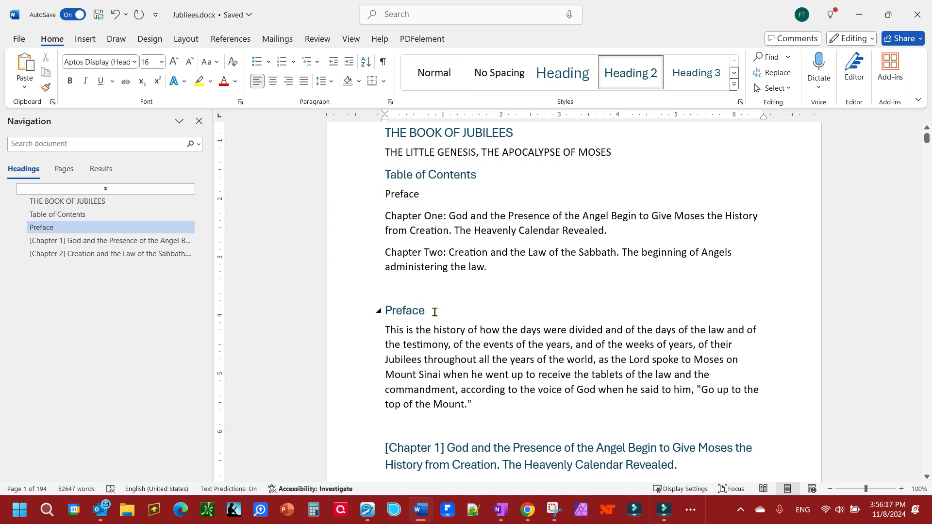
drag(427, 312, 384, 313)
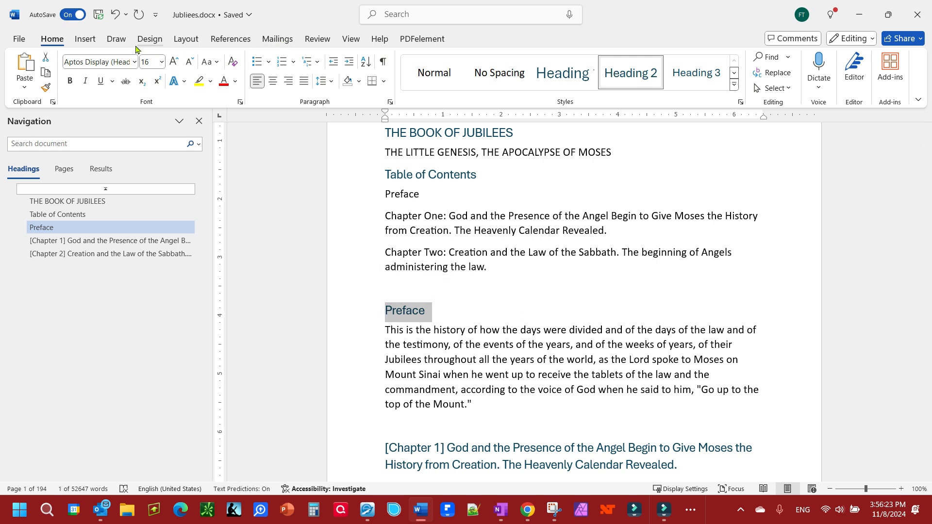
click(89, 39)
click(430, 89)
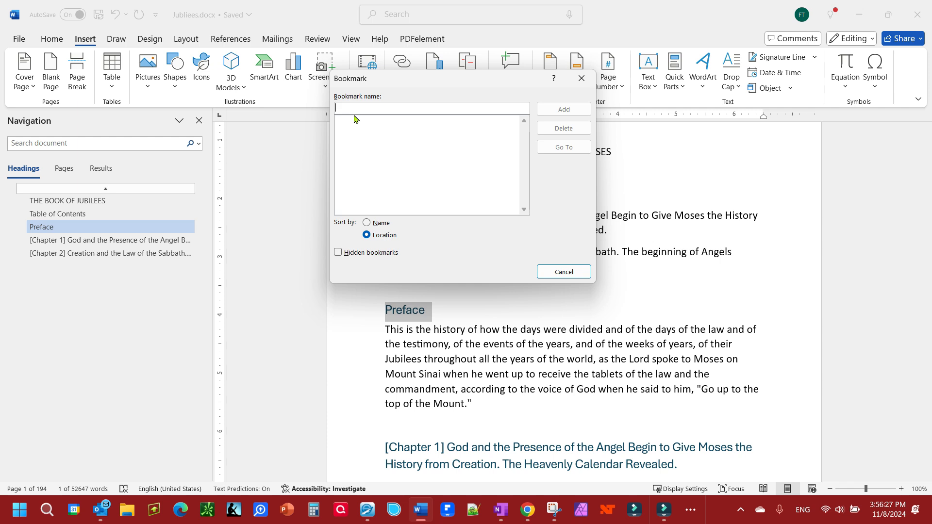
text(Preface)
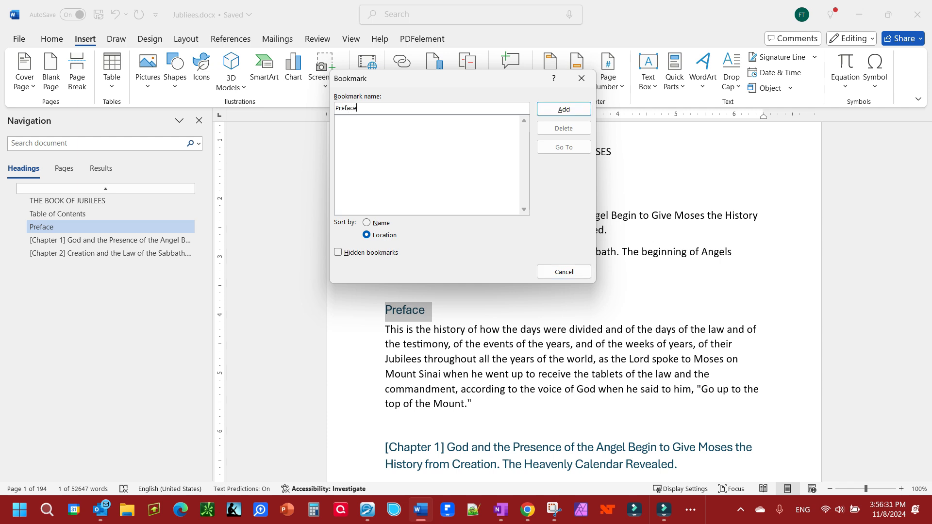
click(563, 110)
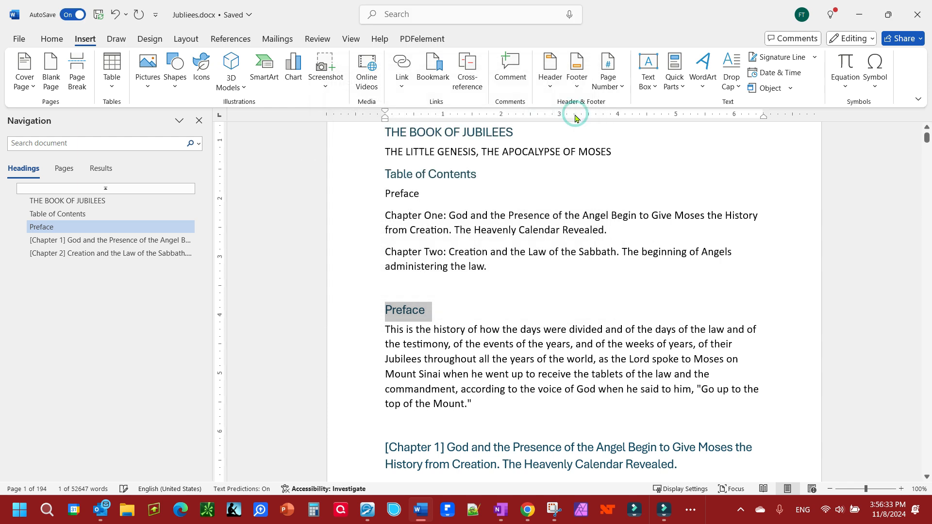
Step: Check the document's bookmark list for the Preface entry, and inspect the Preface heading for a visible bookmark marker
click(433, 71)
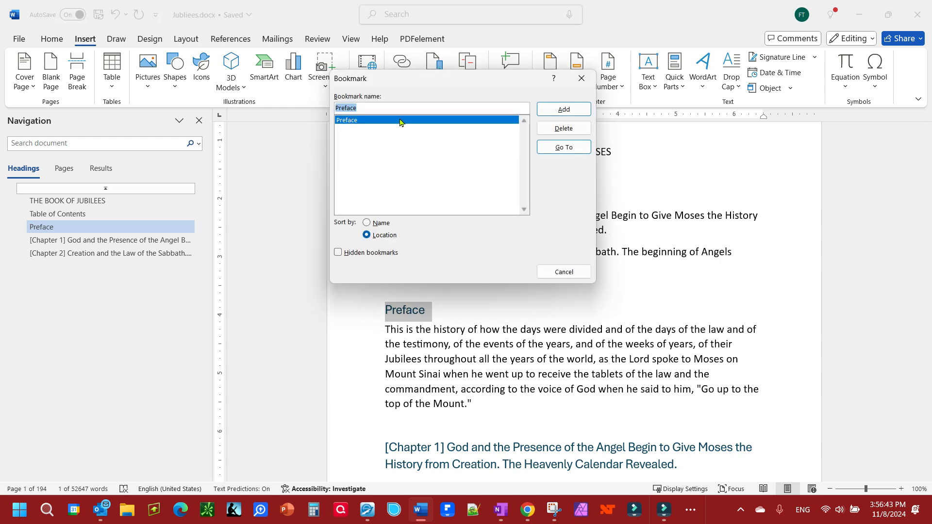
click(570, 273)
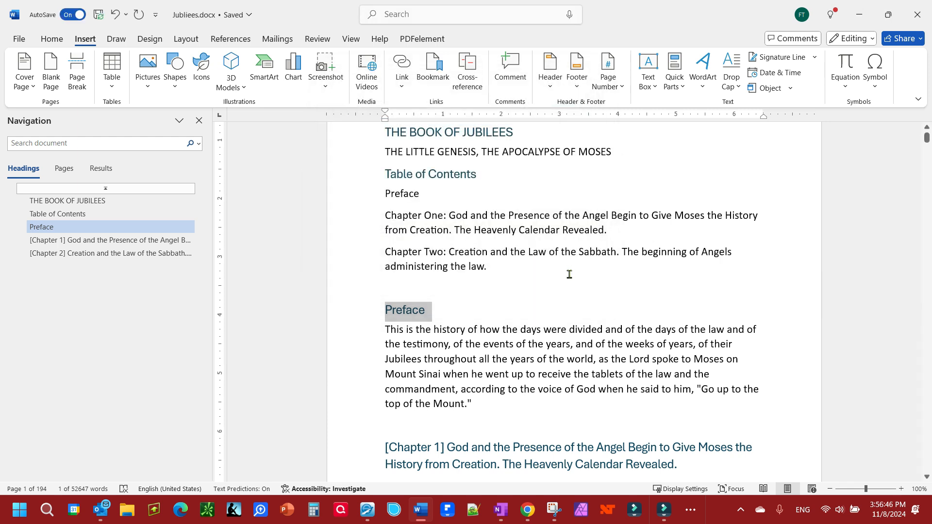
click(427, 307)
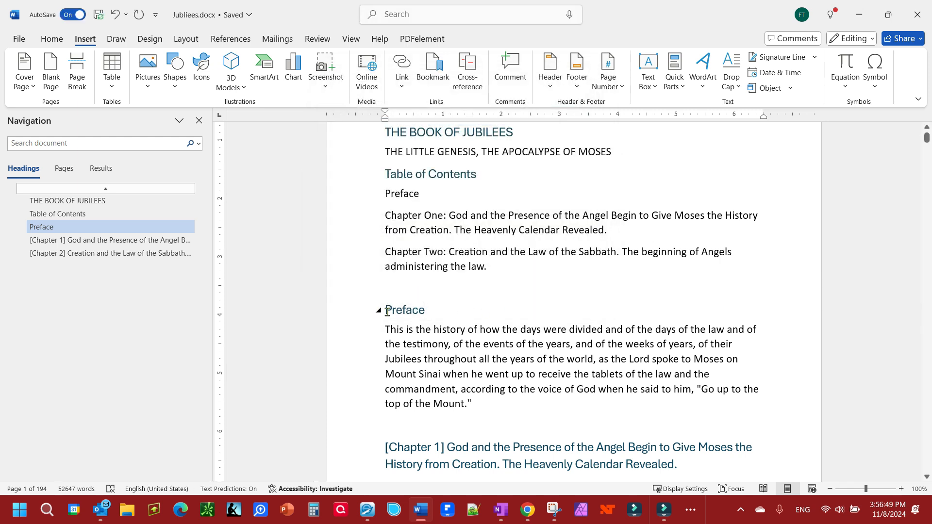
Step: Enable Show bookmarks in the advanced Word options and check the Preface heading for bookmark brackets
click(19, 38)
click(38, 472)
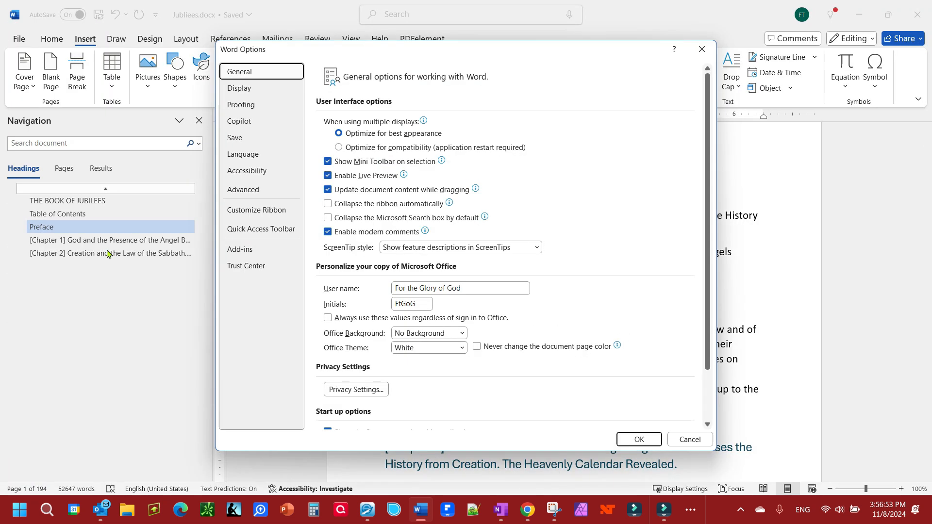
click(252, 189)
scroll(508, 278, down, 5)
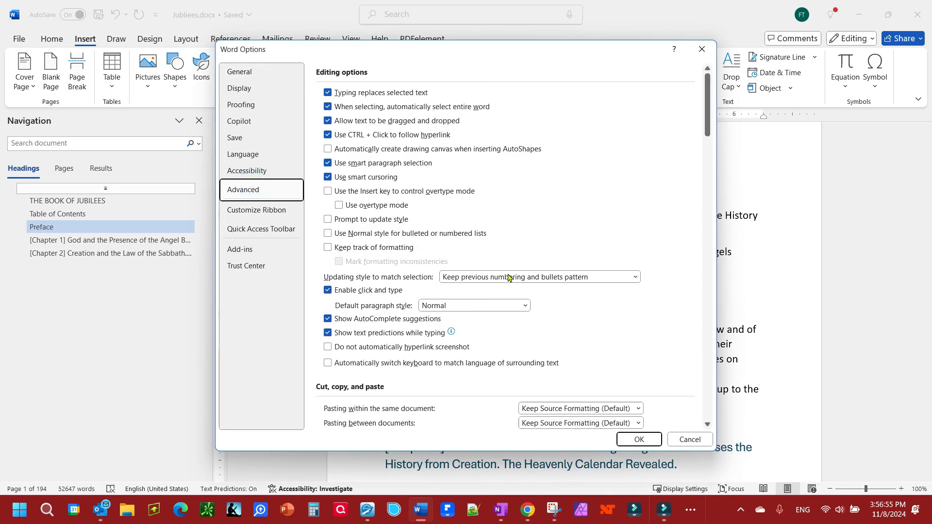
scroll(508, 277, down, 5)
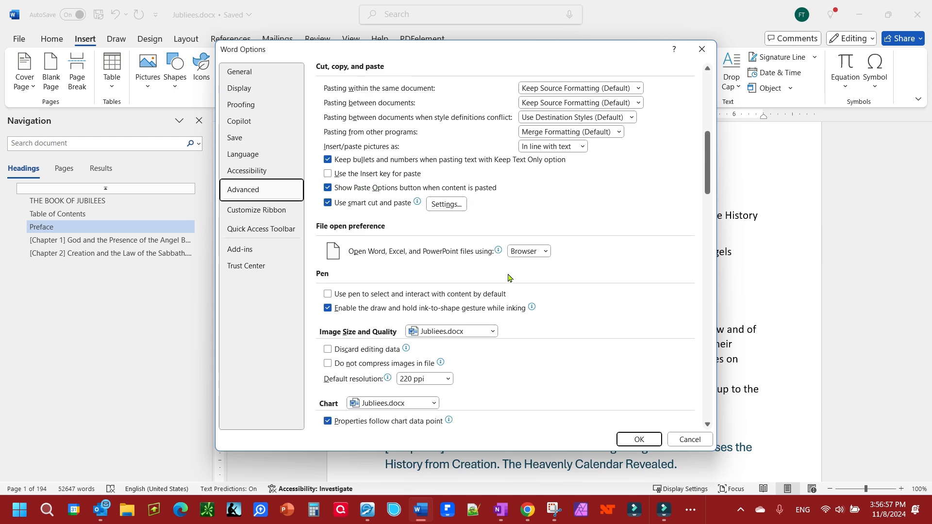
scroll(508, 277, down, 1)
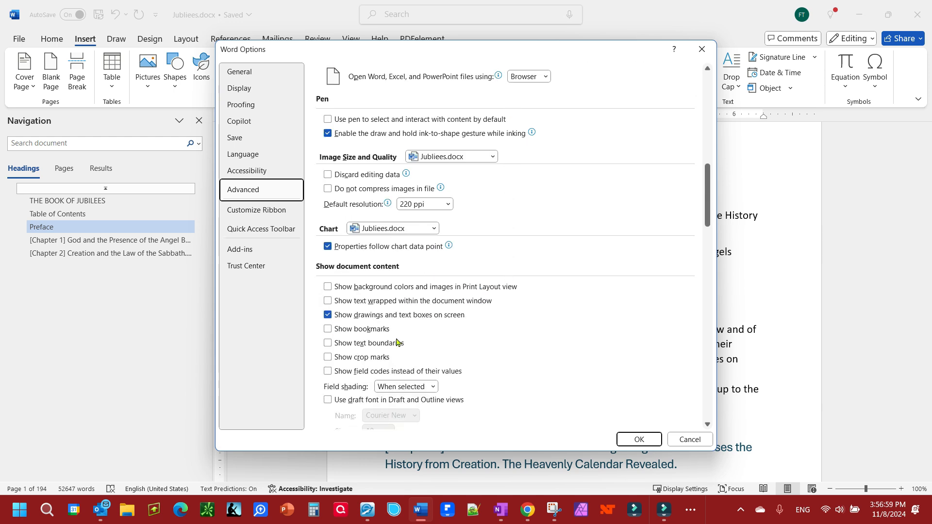
click(329, 332)
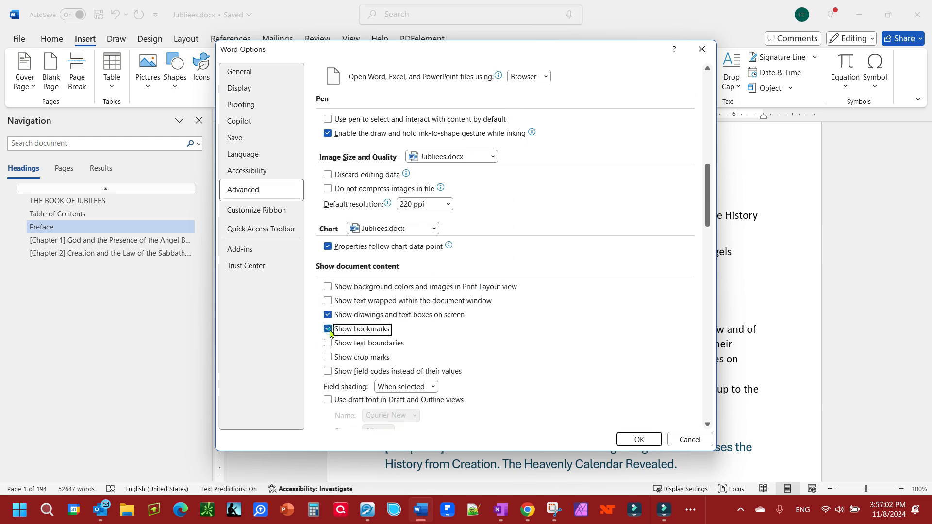
click(644, 440)
click(428, 310)
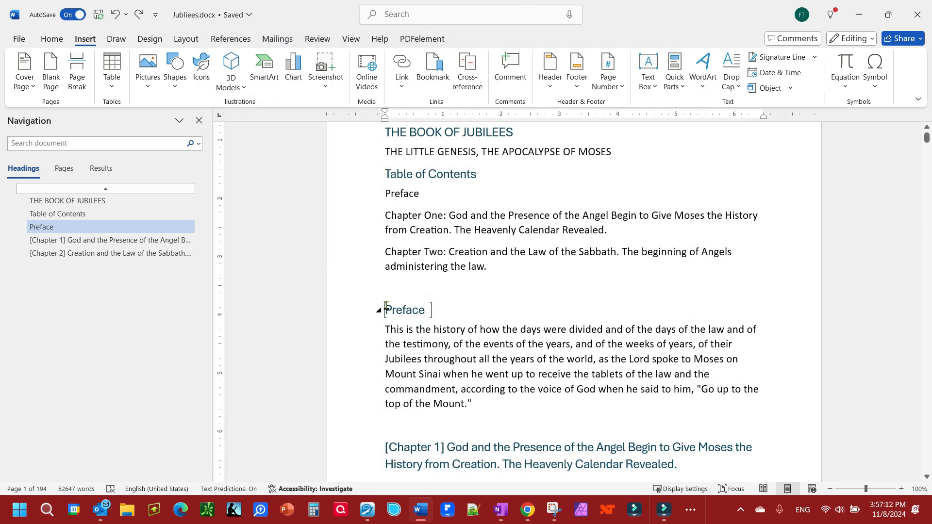
scroll(507, 299, down, 3)
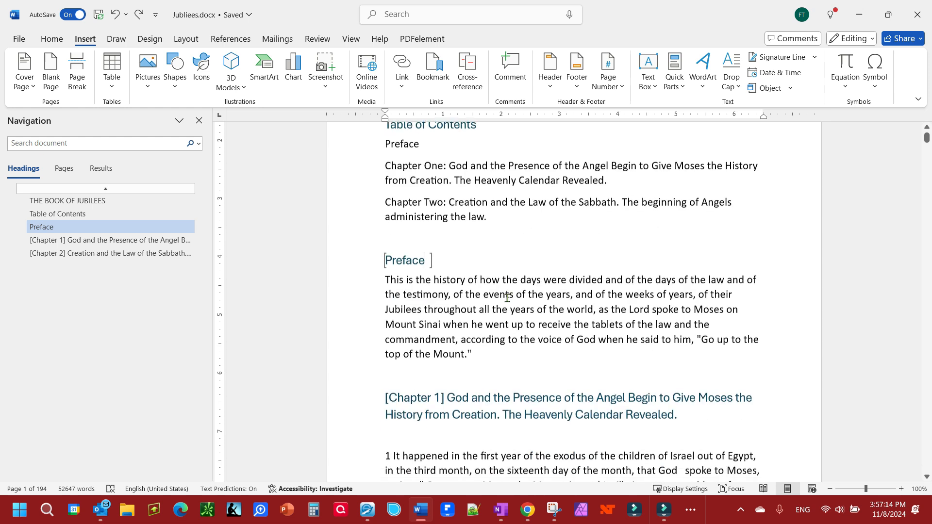
Step: Add a bookmark named Chapter_1 to the words "Chapter 1" in the first chapter's heading
scroll(466, 263, up, 2)
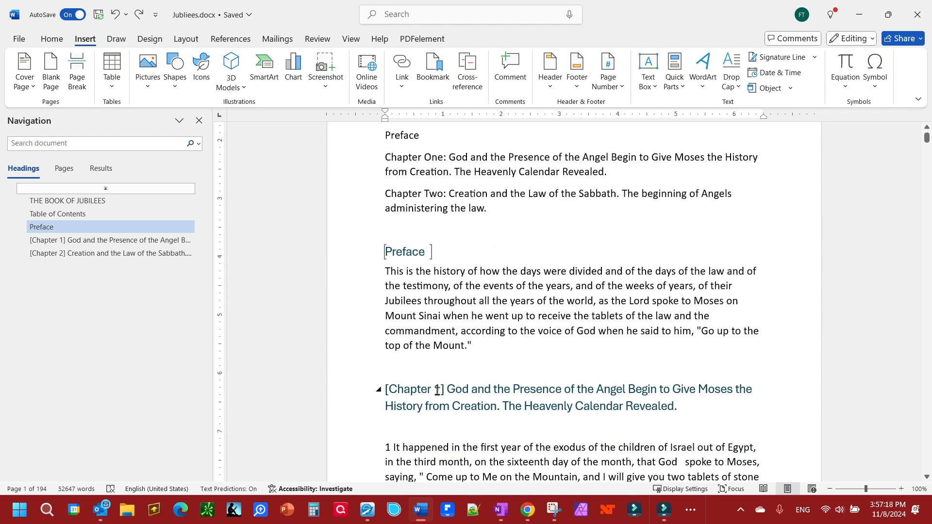
drag(438, 391, 389, 390)
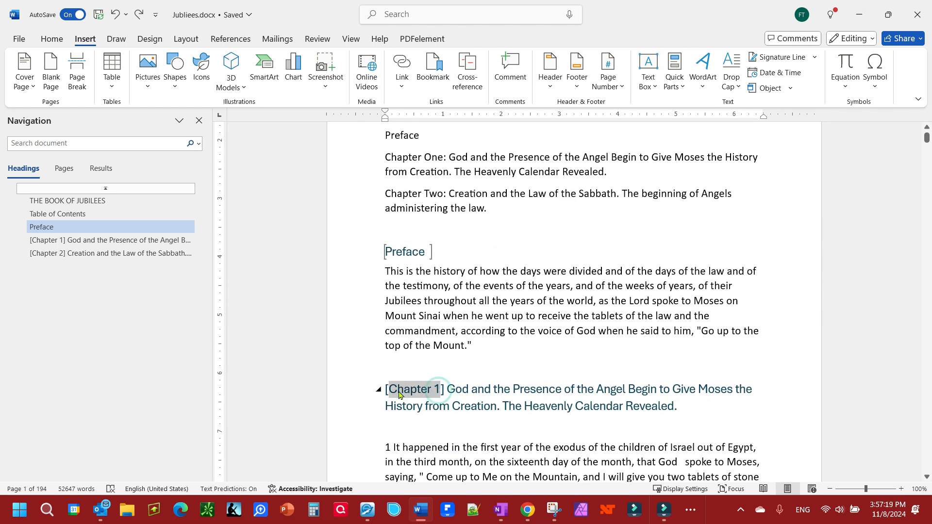
click(420, 74)
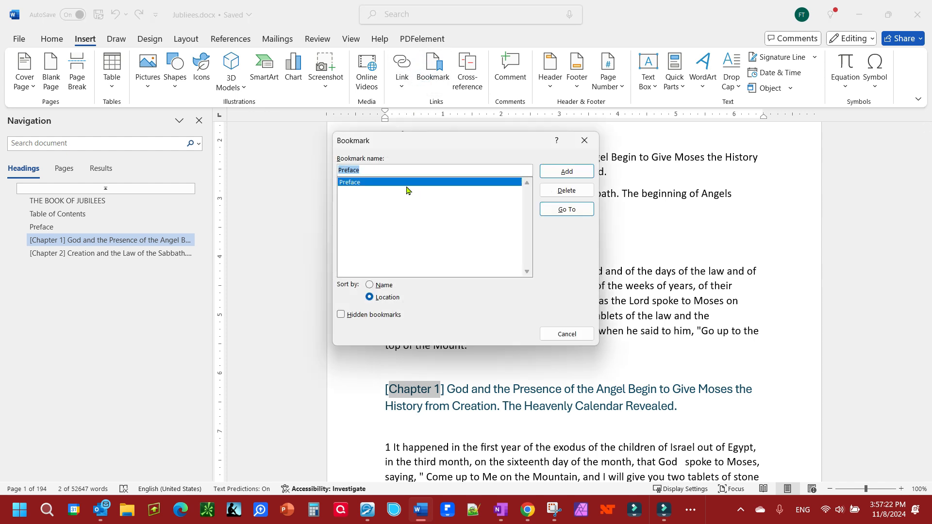
text(Chapter_1)
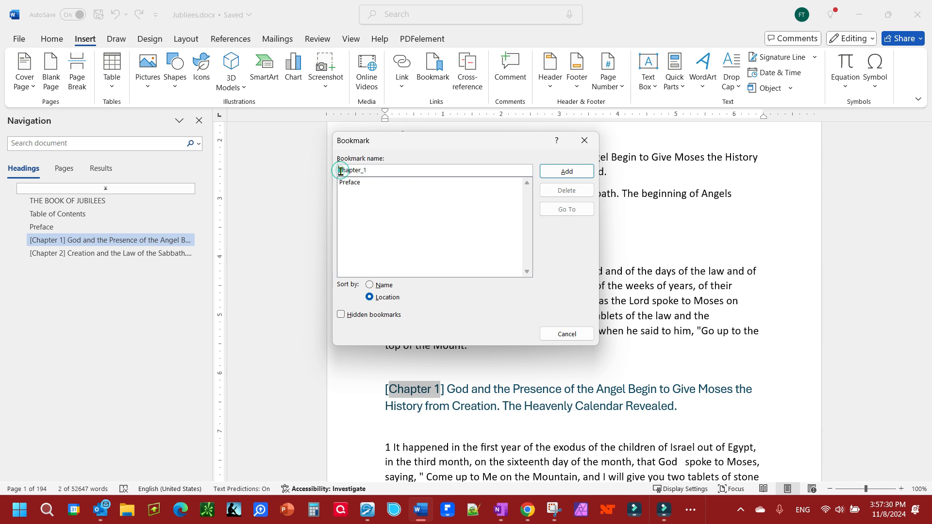
click(565, 172)
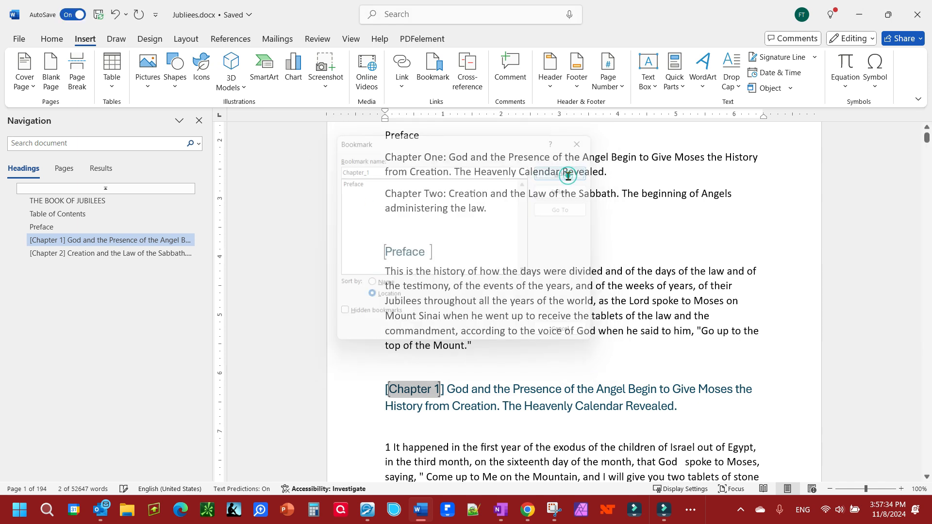
click(453, 390)
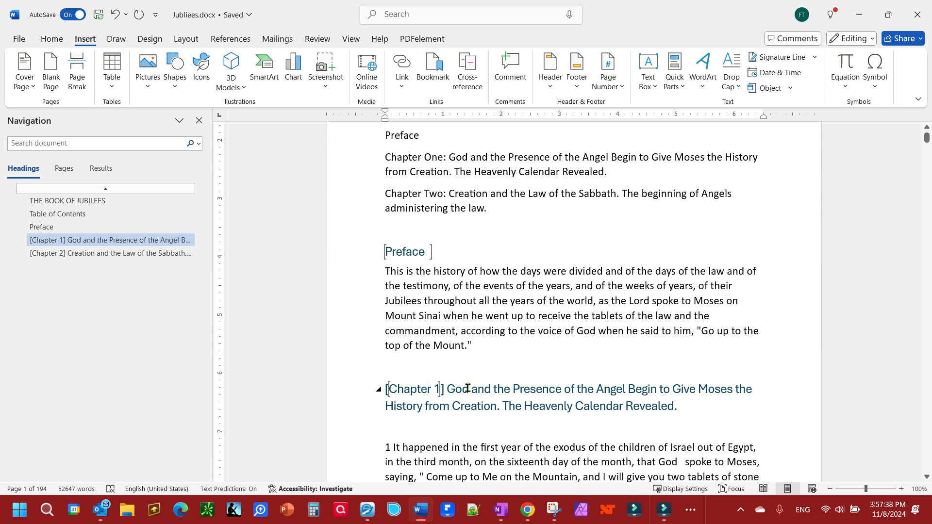
Step: Add a bookmark named Chapter_2 to the words "Chapter 2" in the second chapter's heading
scroll(537, 303, down, 7)
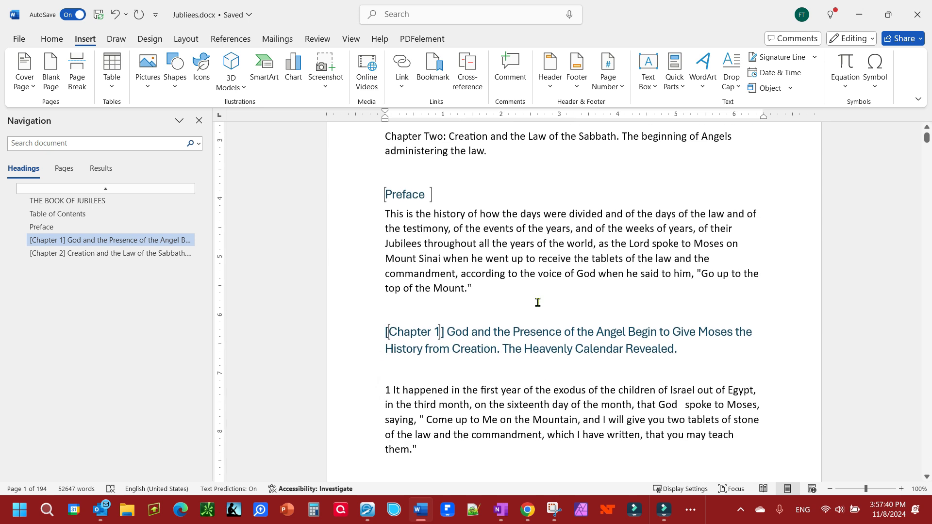
scroll(538, 302, down, 11)
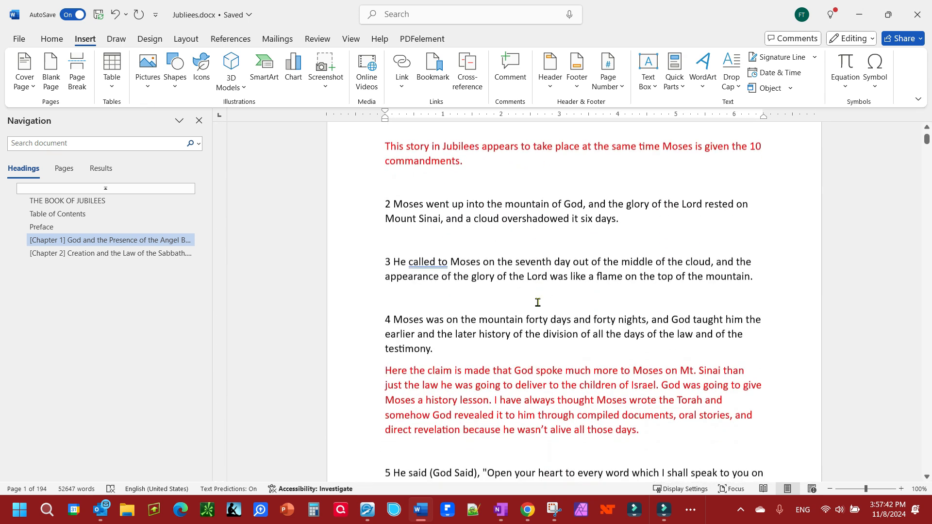
scroll(537, 303, down, 1)
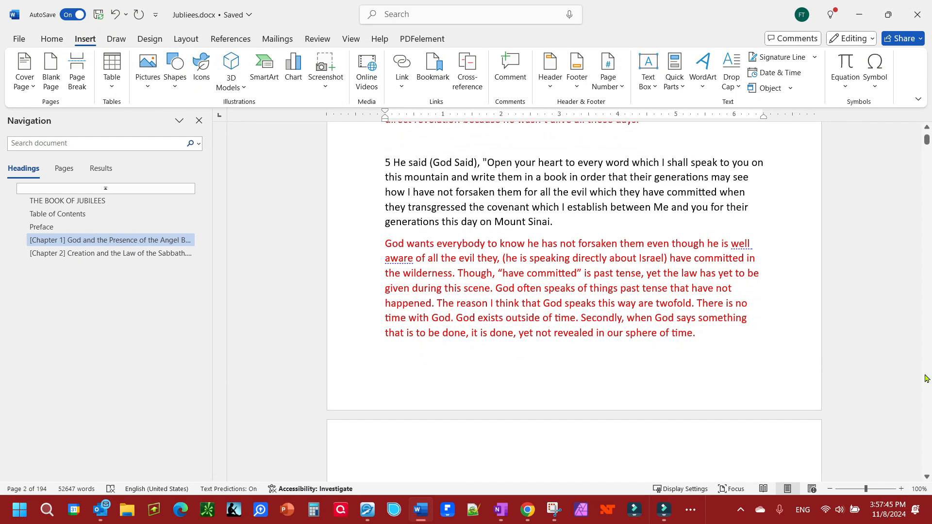
scroll(927, 383, down, 20)
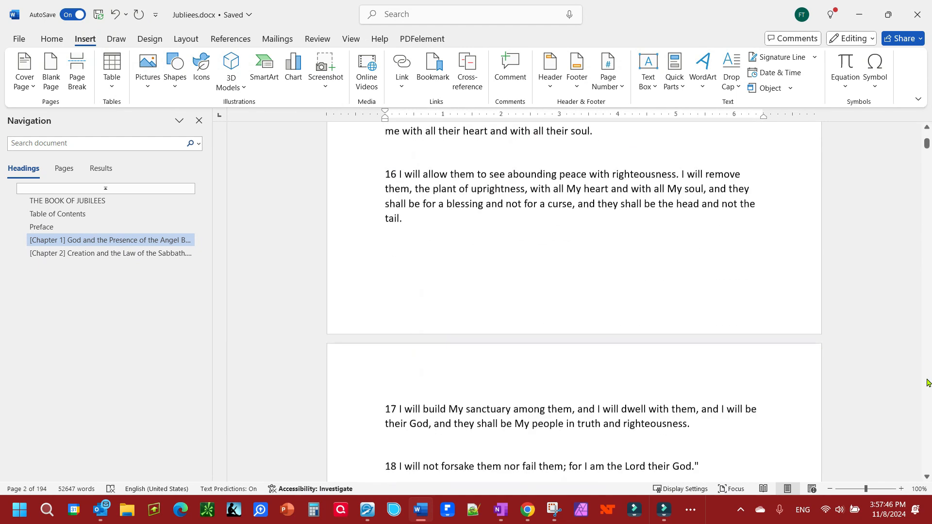
scroll(927, 383, down, 20)
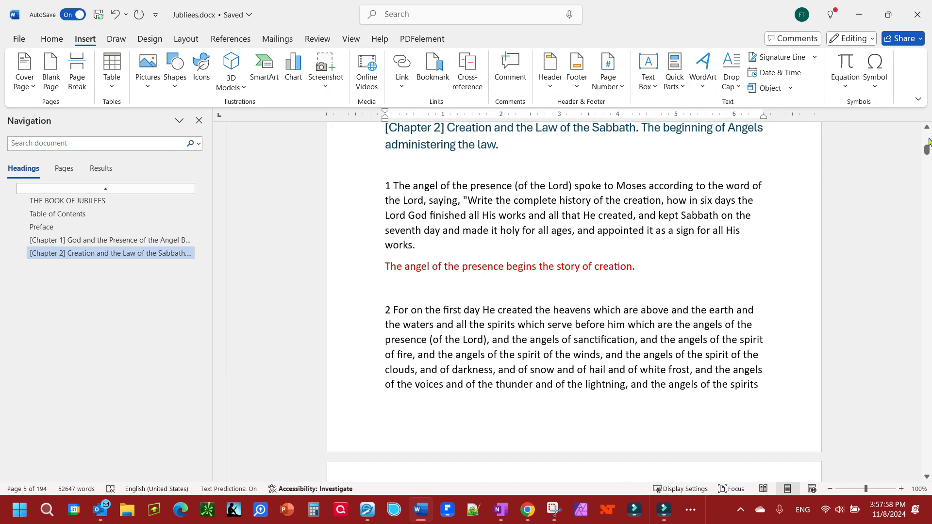
scroll(587, 177, up, 1)
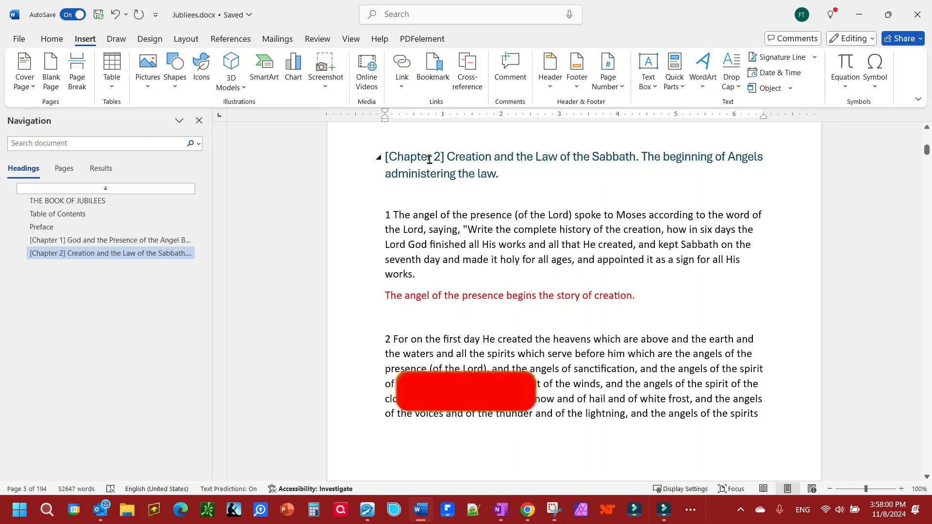
drag(439, 156, 388, 156)
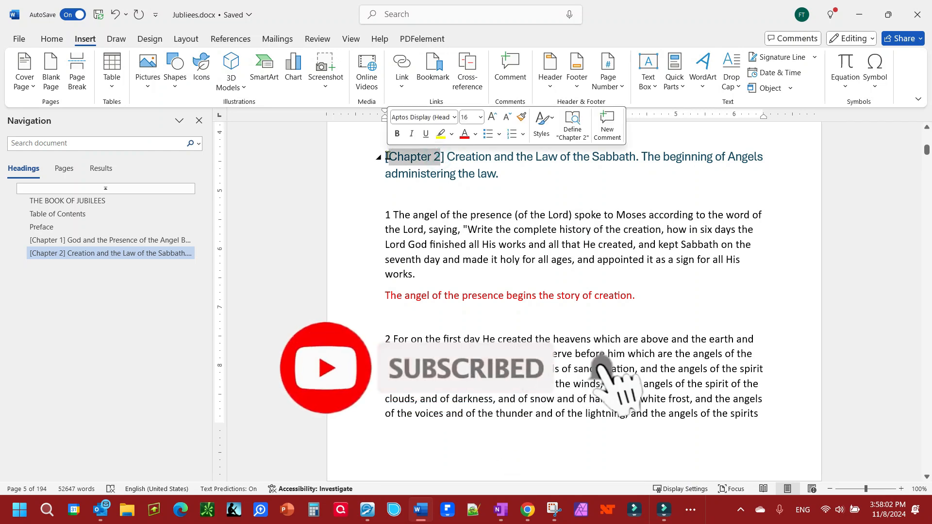
click(443, 79)
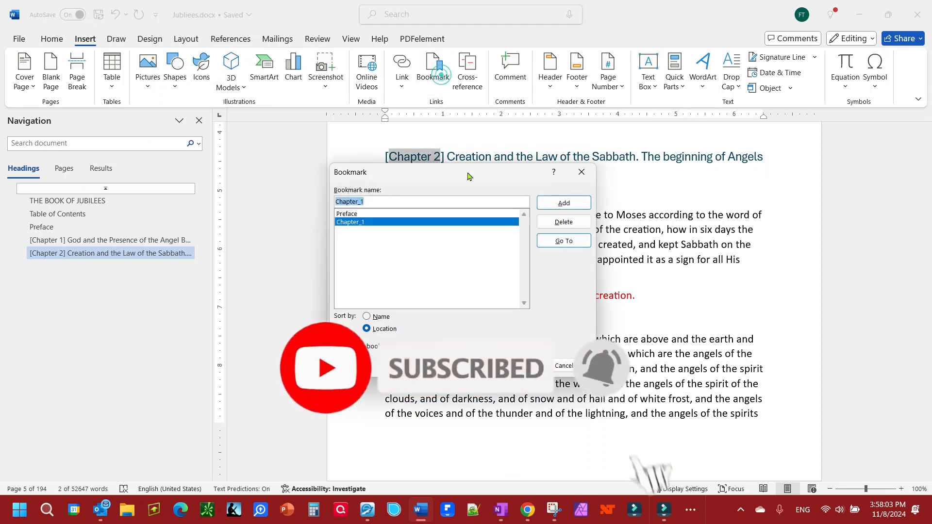
click(373, 201)
key(BackSpace)
text(2)
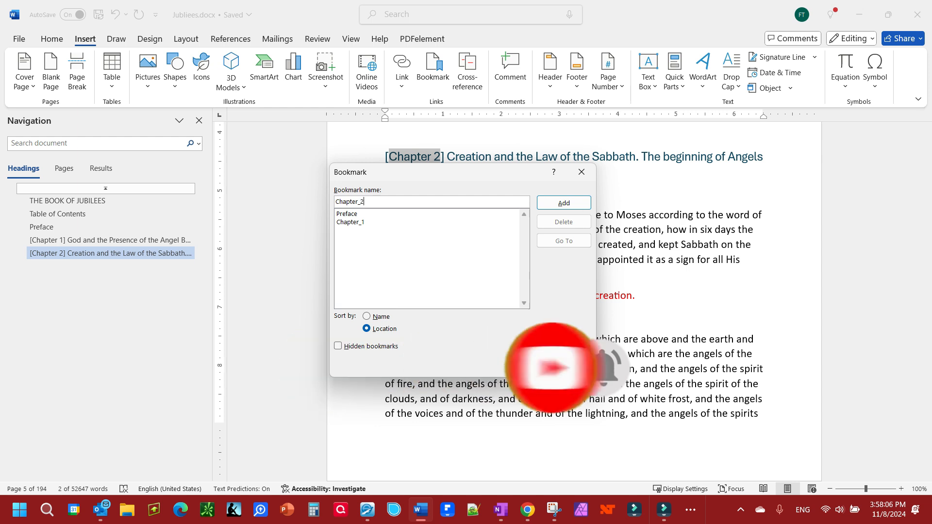
click(547, 202)
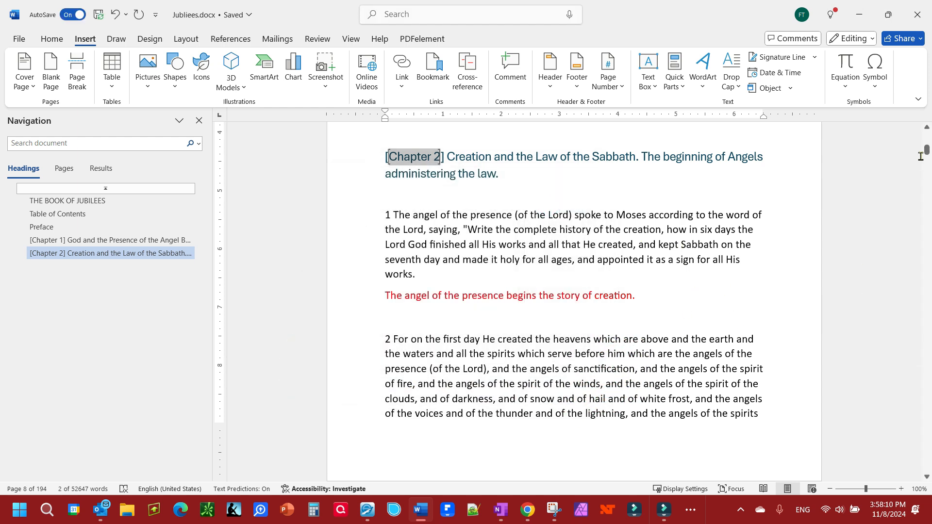
Step: Link the Preface entry under Table of Contents to the Preface bookmark in this document
drag(926, 151, 926, 137)
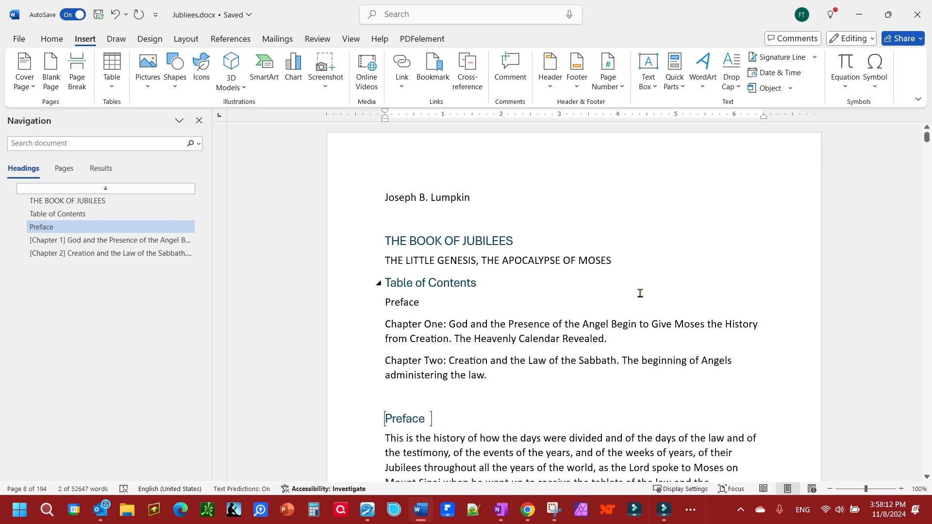
double_click(424, 304)
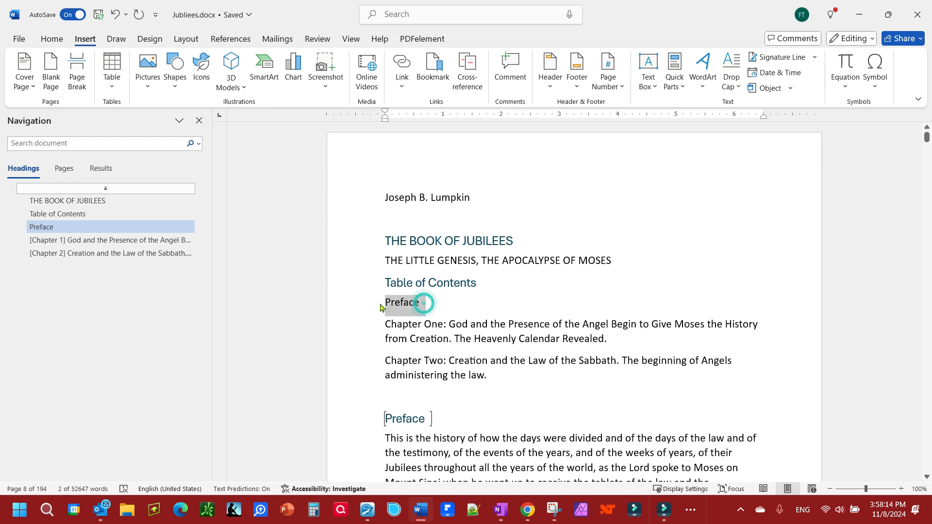
right_click(414, 306)
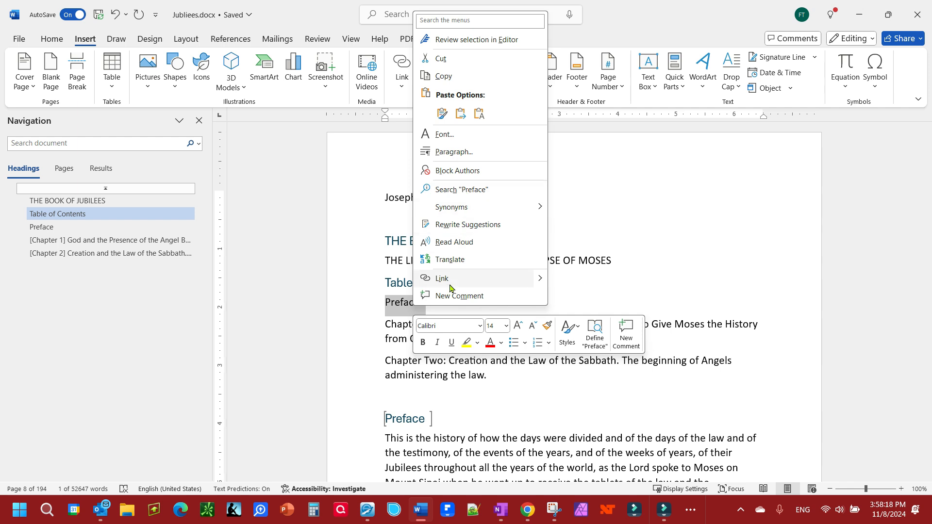
click(540, 281)
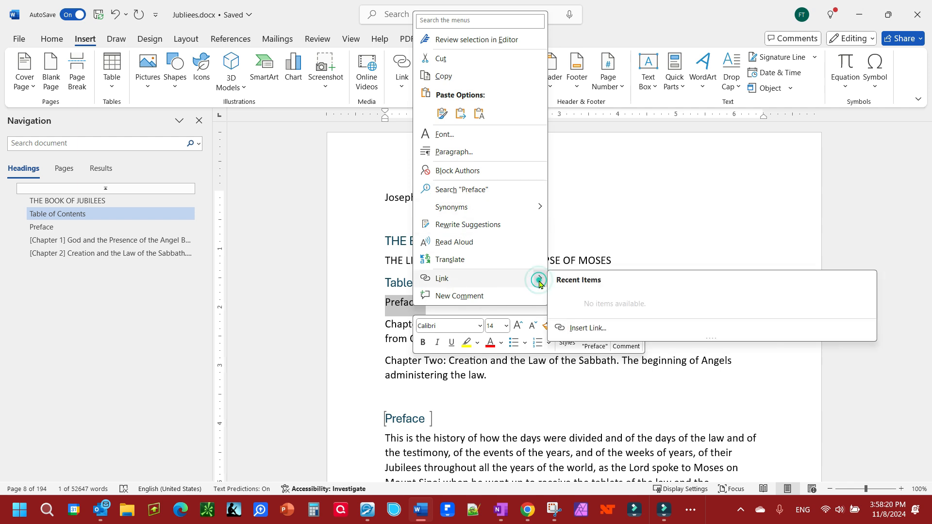
click(566, 330)
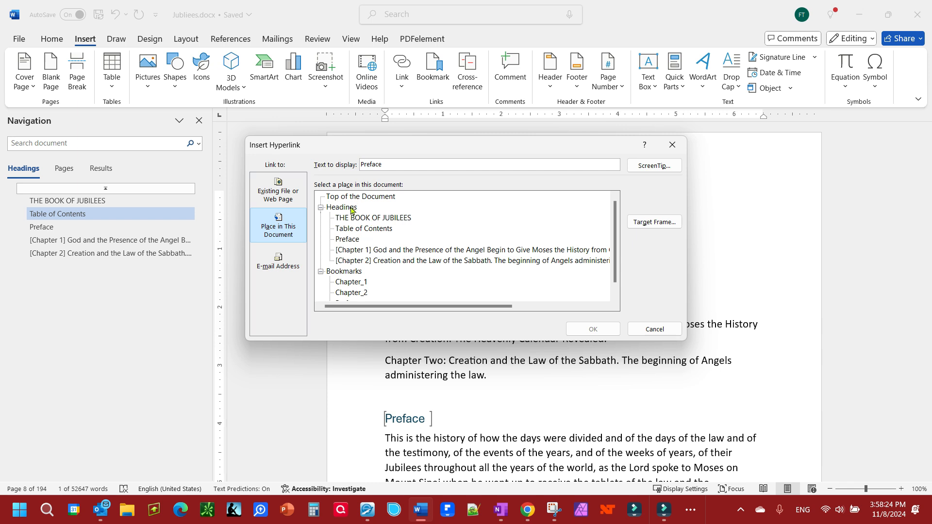
scroll(379, 277, down, 1)
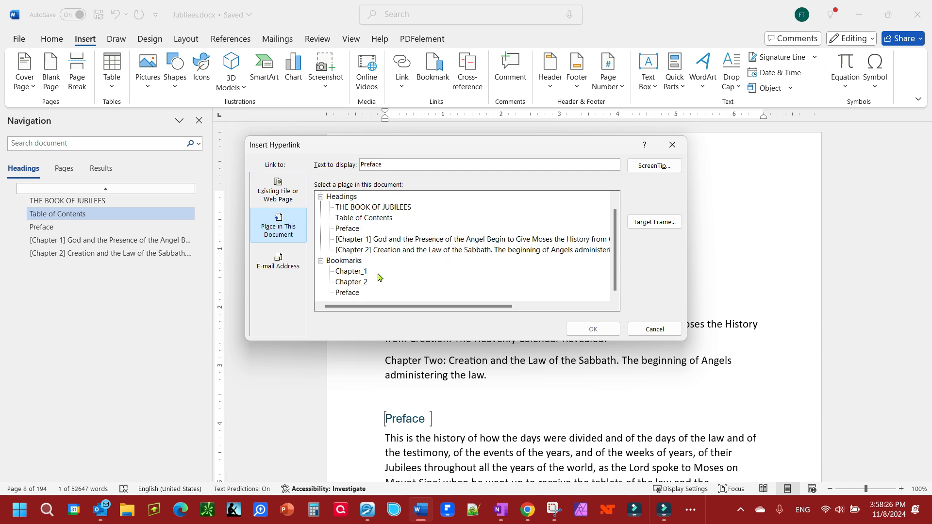
click(346, 293)
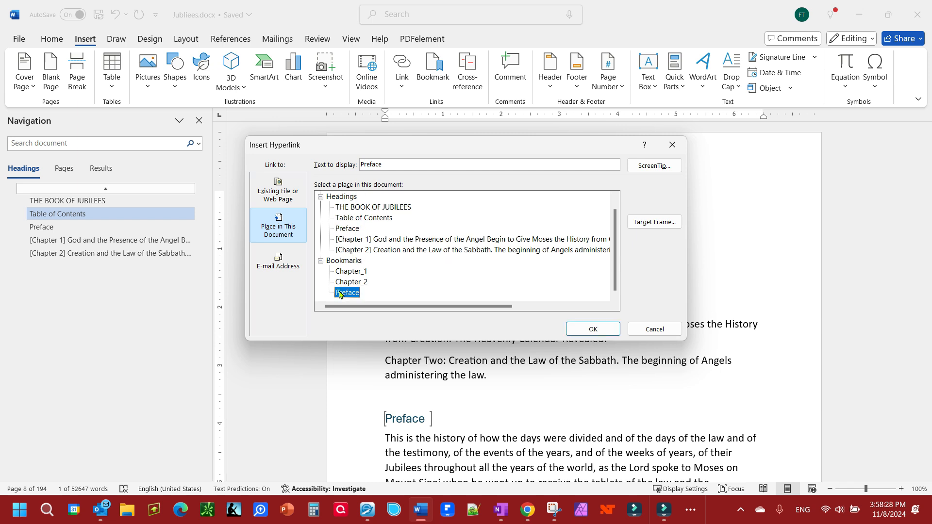
click(588, 330)
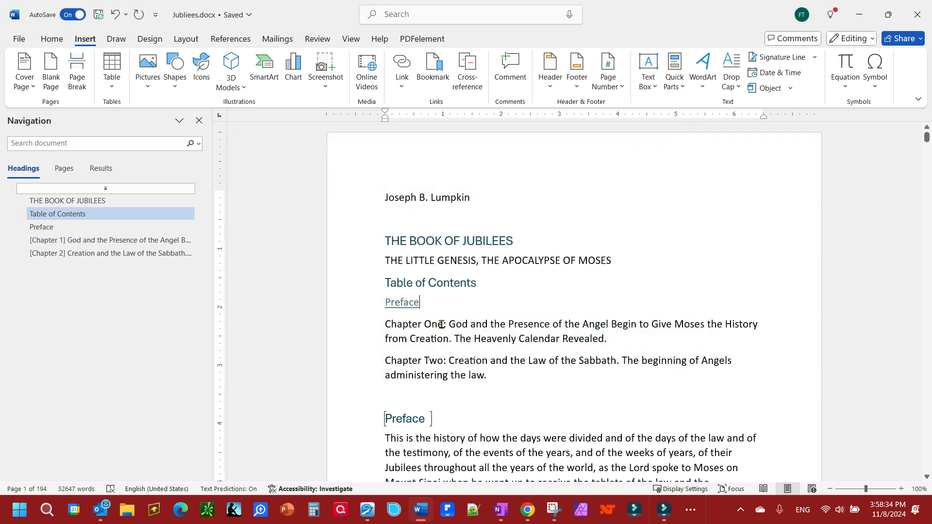
Step: Link the words "Chapter One" under Table of Contents to the Chapter_1 bookmark
drag(442, 324, 385, 324)
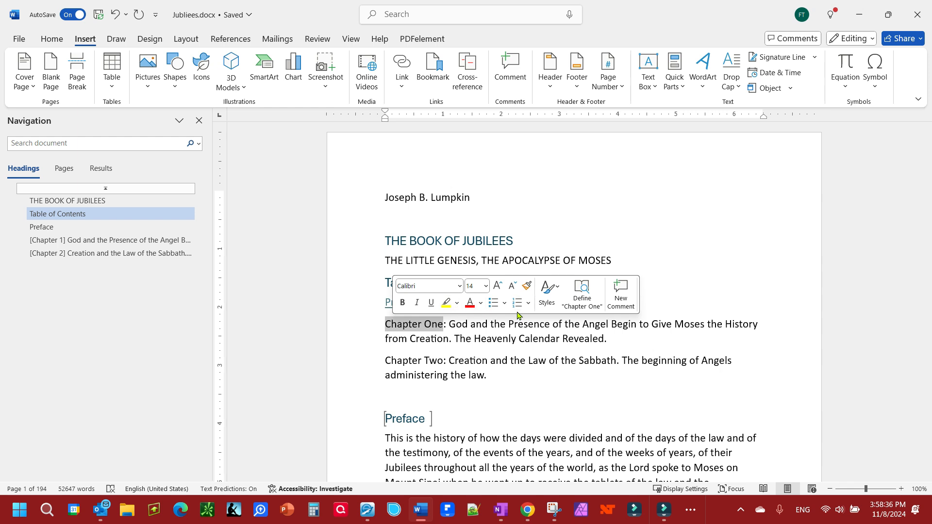
right_click(417, 329)
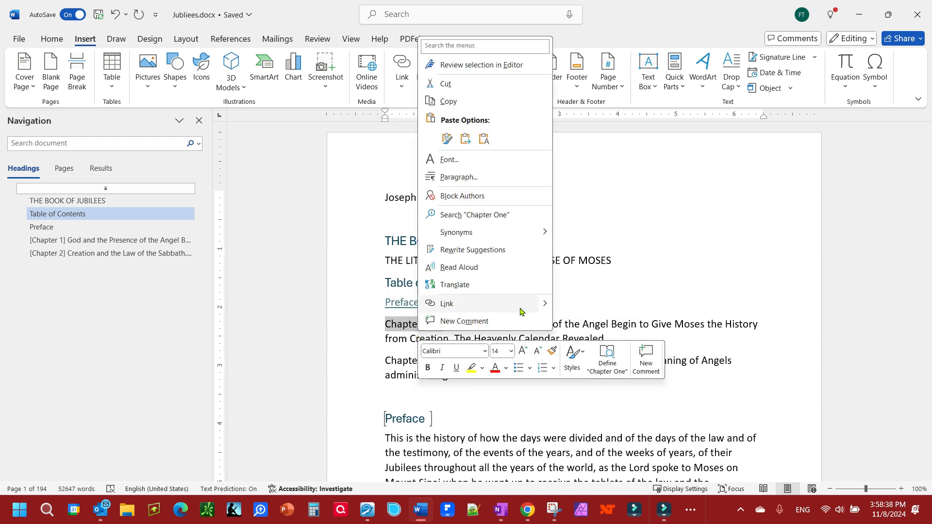
mouse_move(542, 304)
click(590, 354)
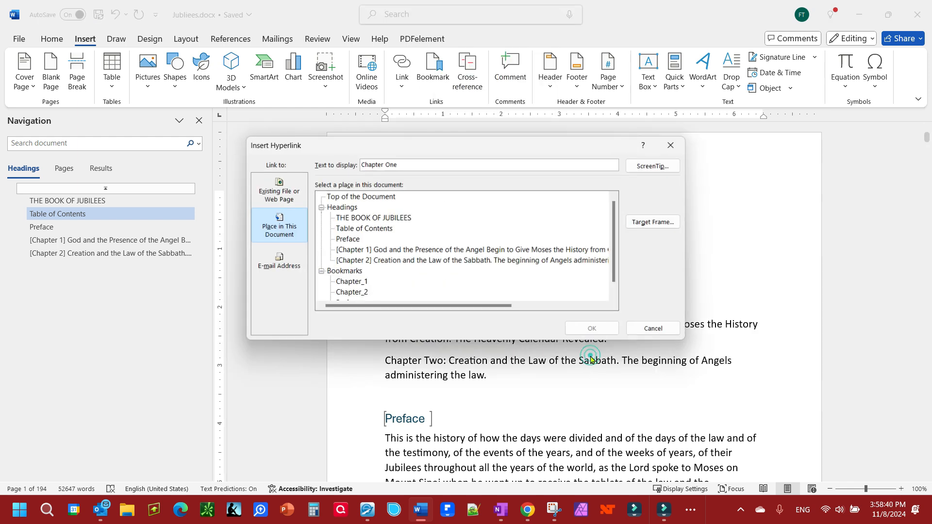
click(359, 281)
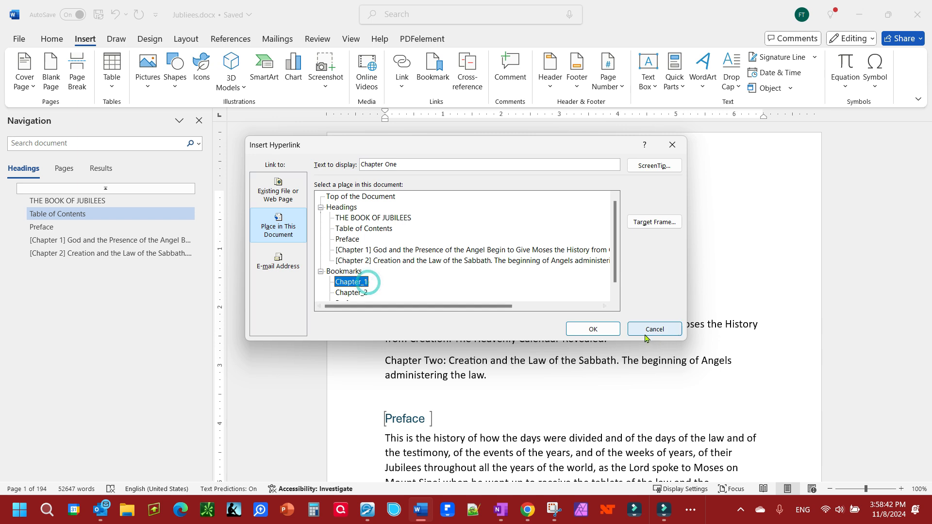
click(593, 329)
Step: Link the words "Chapter Two" under Table of Contents to the Chapter_2 bookmark
drag(443, 361, 401, 367)
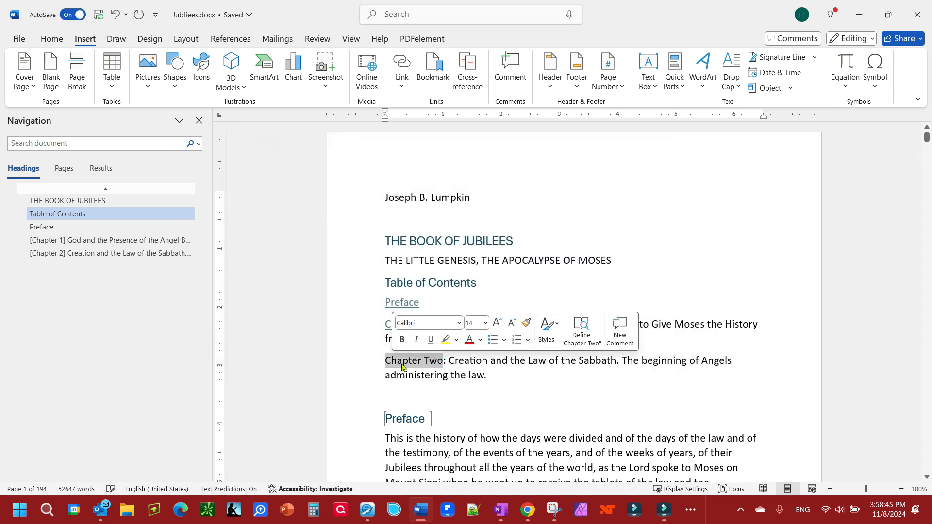
right_click(445, 362)
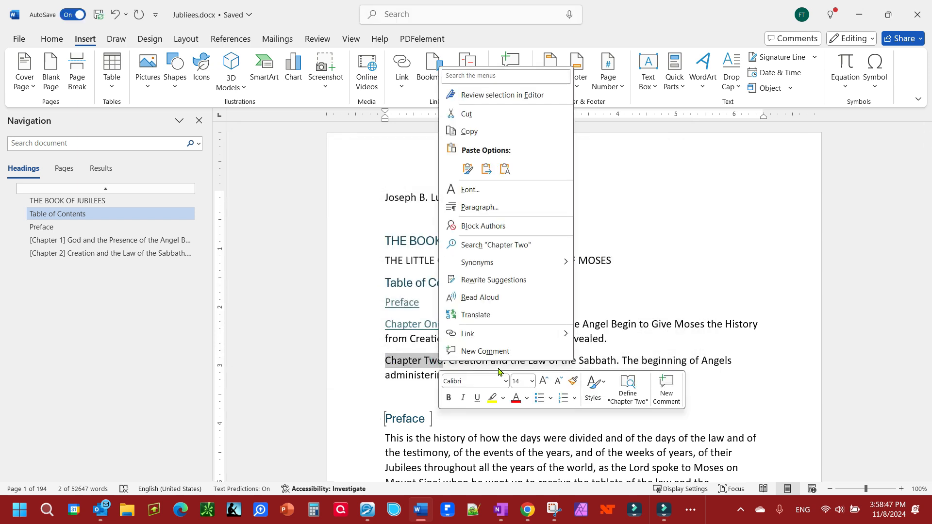
click(531, 340)
scroll(427, 295, down, 1)
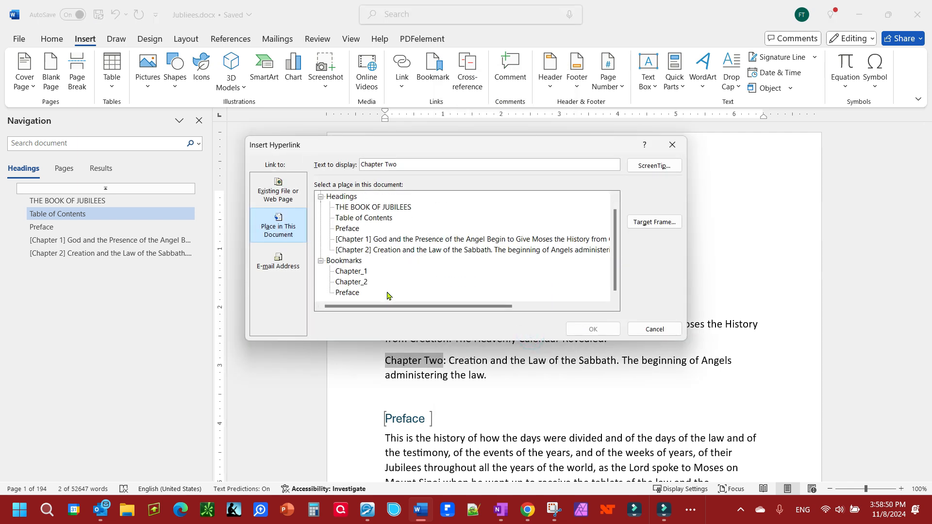
click(354, 282)
click(593, 329)
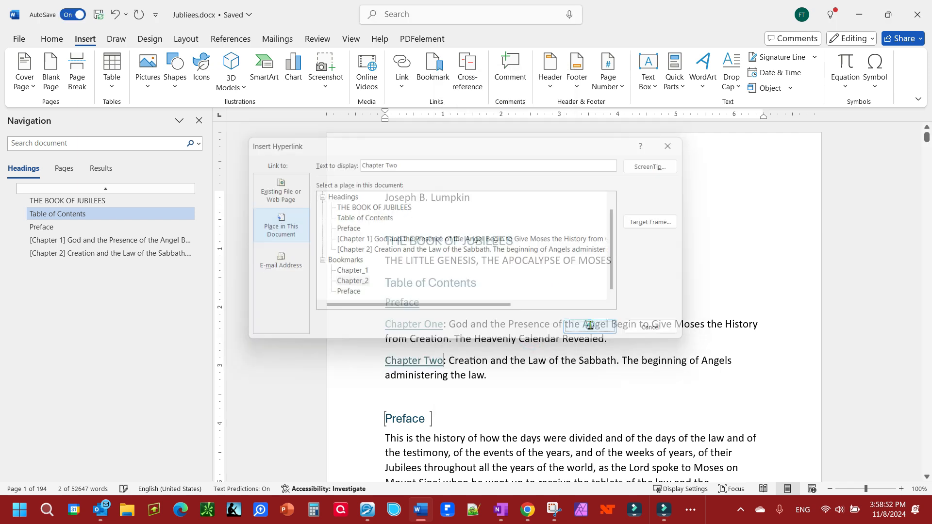
Step: Test the Preface and Chapter Two links under Table of Contents by following each one to its bookmark
scroll(695, 365, down, 3)
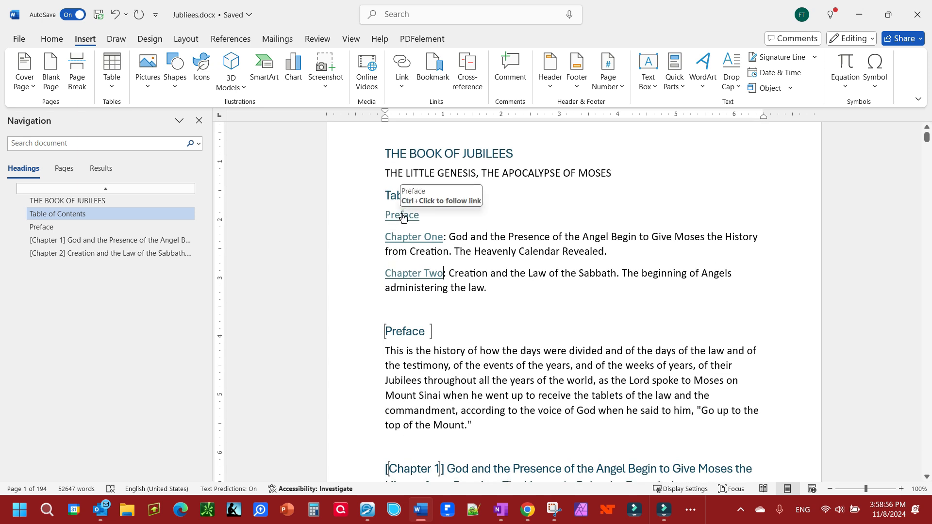
ctrl+click(402, 217)
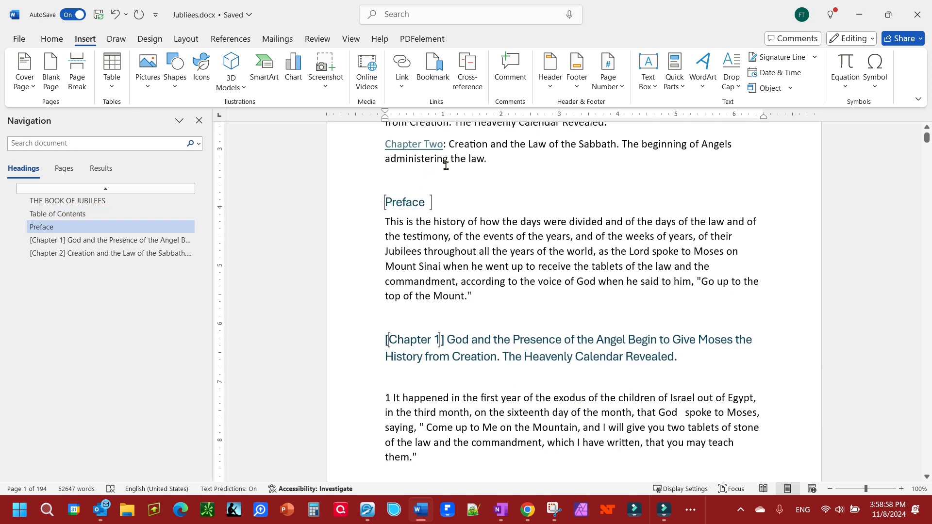
click(413, 145)
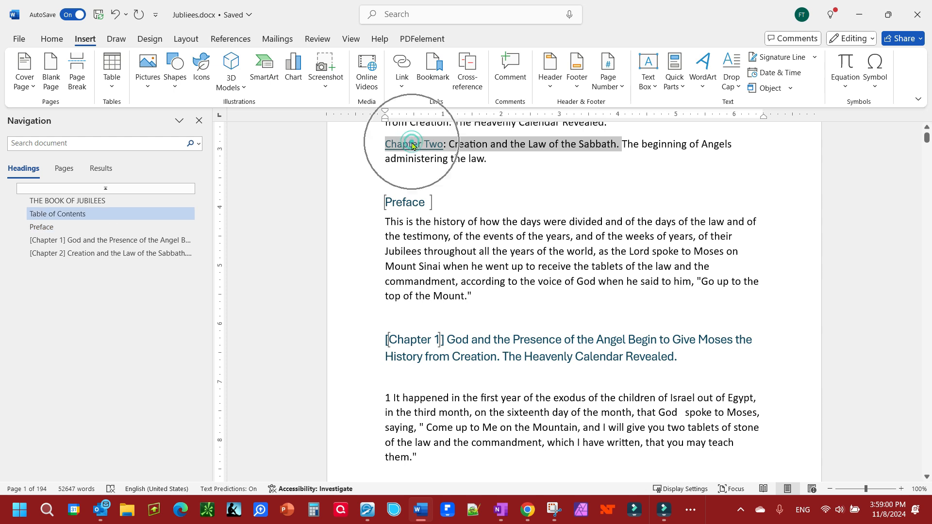
double_click(413, 144)
click(416, 155)
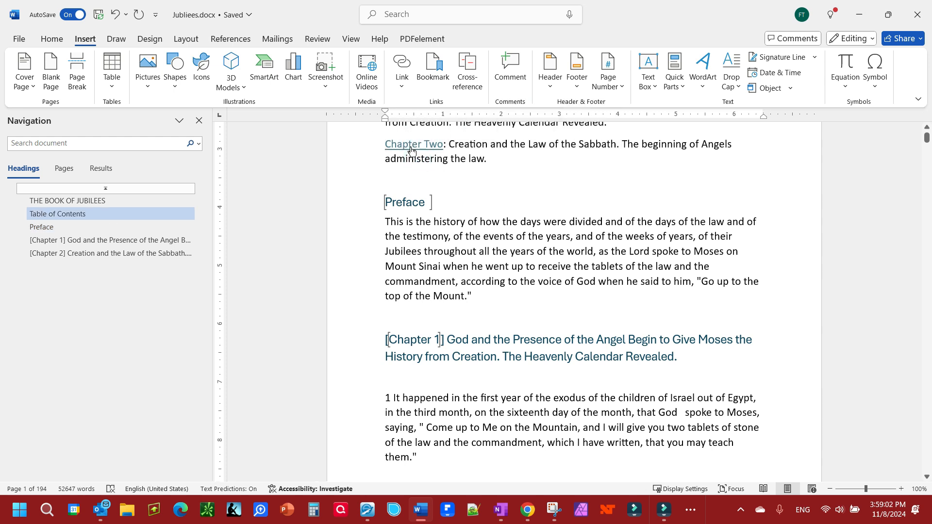
ctrl+click(412, 148)
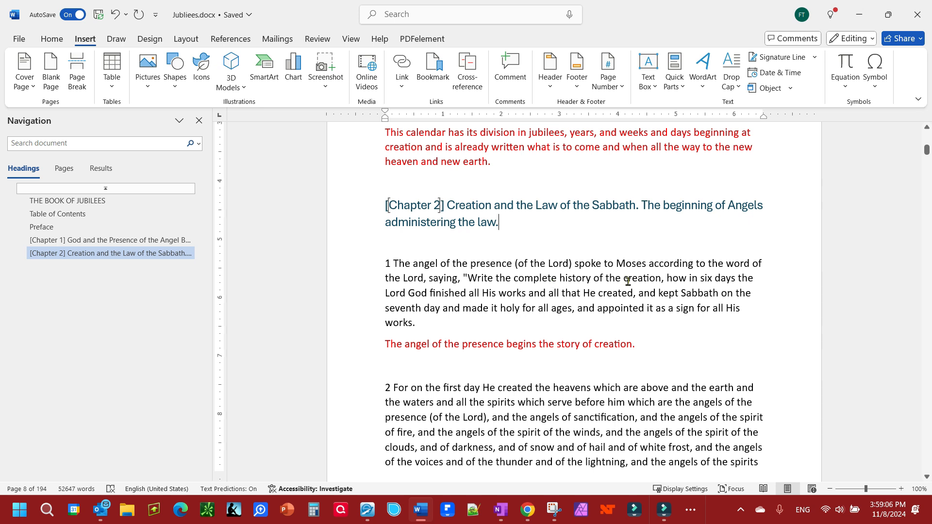
Step: Add a bookmark named Beginning_of_Creation_Story at the start of the red line "The angel of the presence begins the story of creation."
click(382, 343)
click(435, 87)
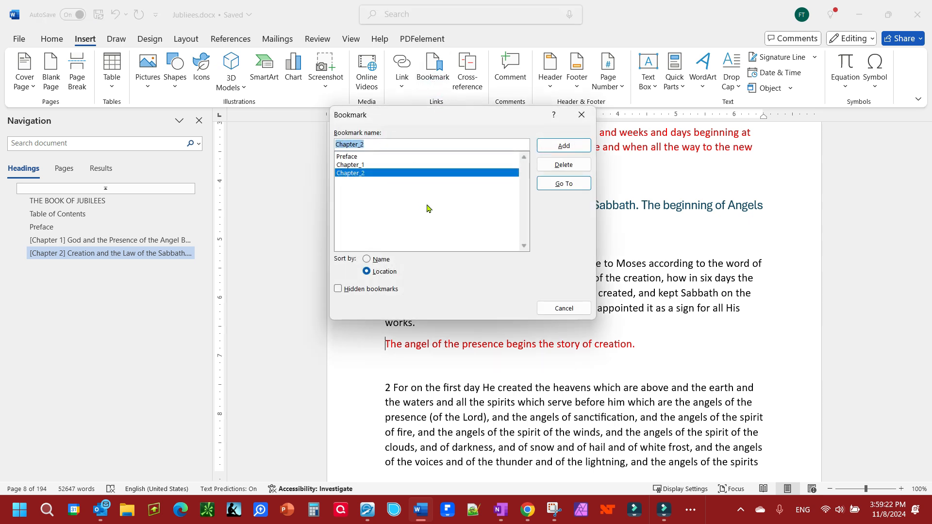
text(B)
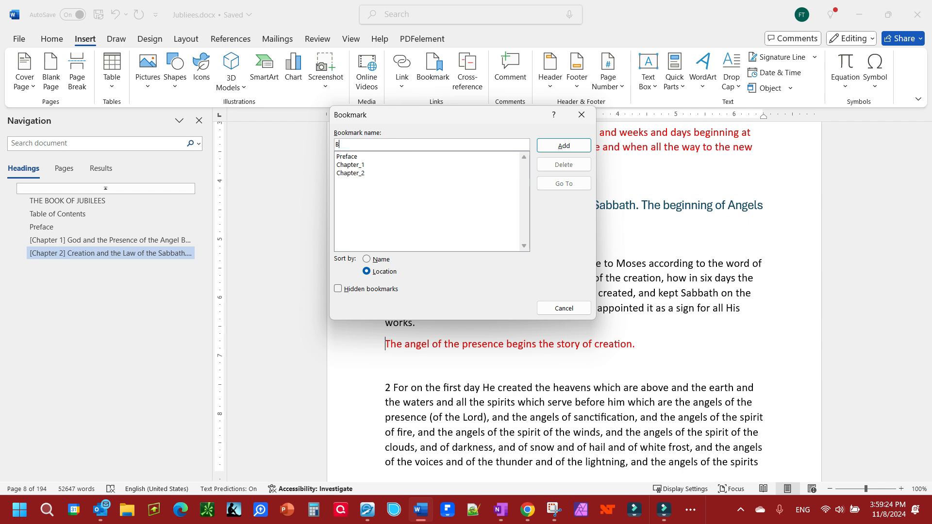
text(eginning of Creation Story)
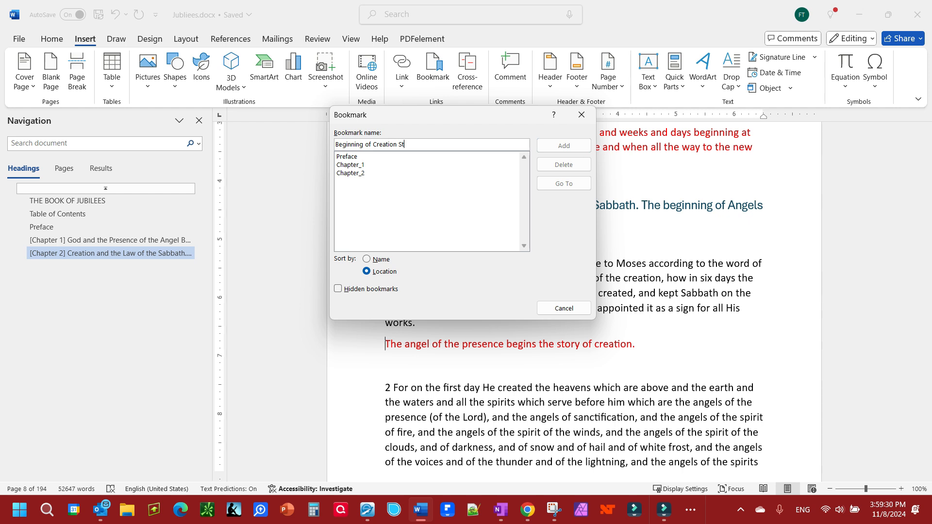
click(367, 144)
key(BackSpace)
text(_of_)
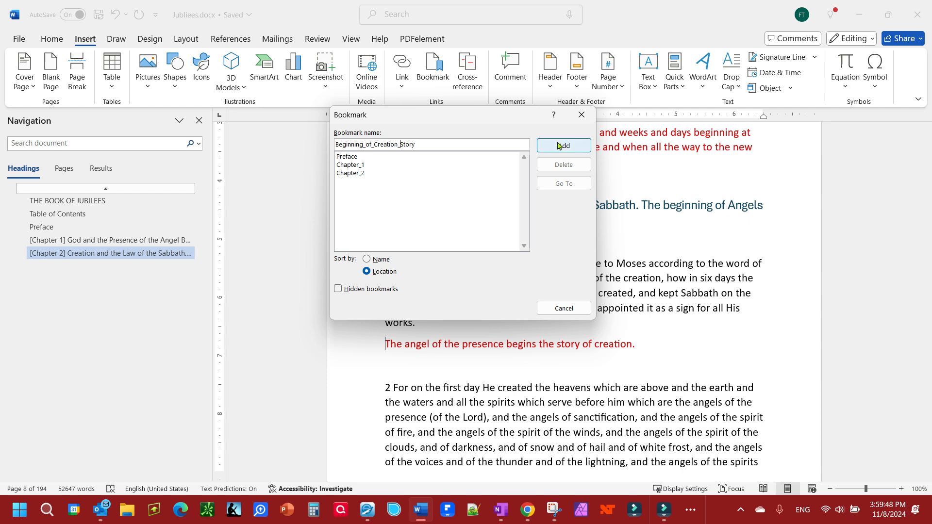
click(560, 145)
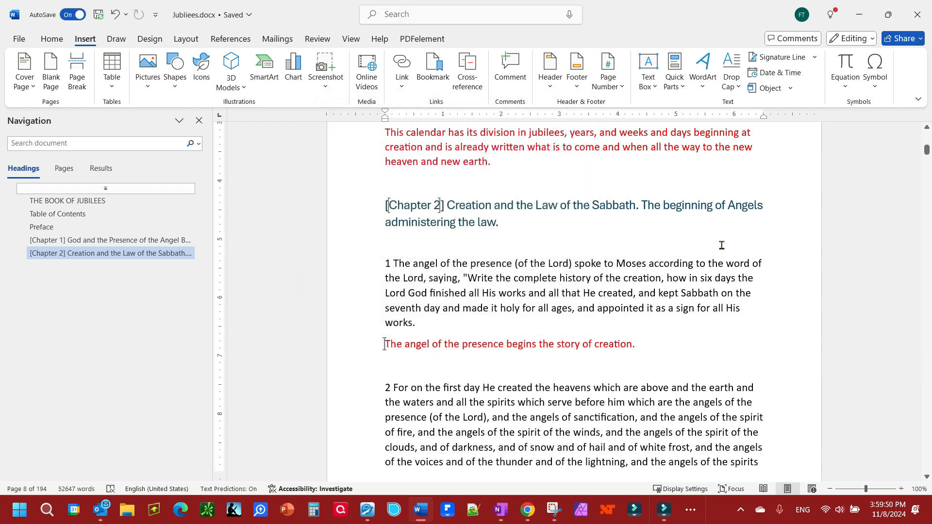
Step: Add a new line reading "Creation Story" below the Chapter Two entry under Table of Contents
scroll(722, 245, up, 8)
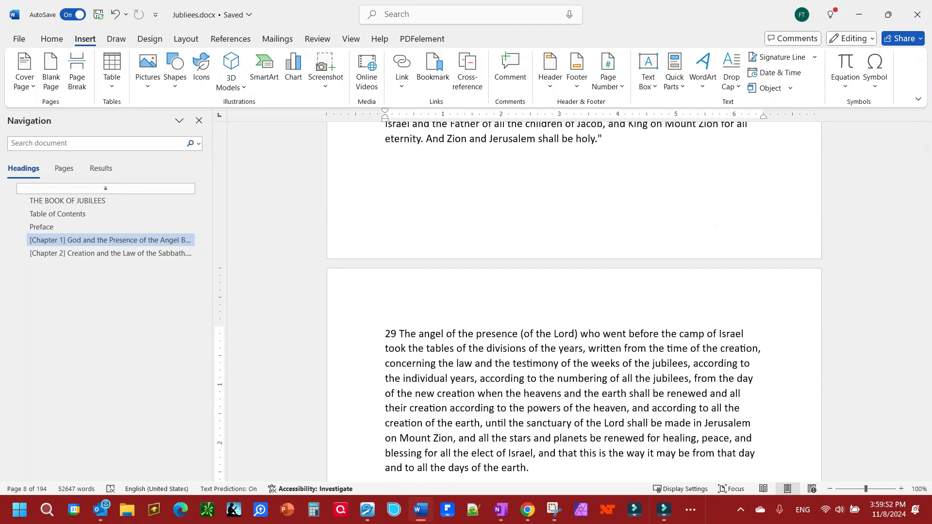
drag(927, 147, 926, 135)
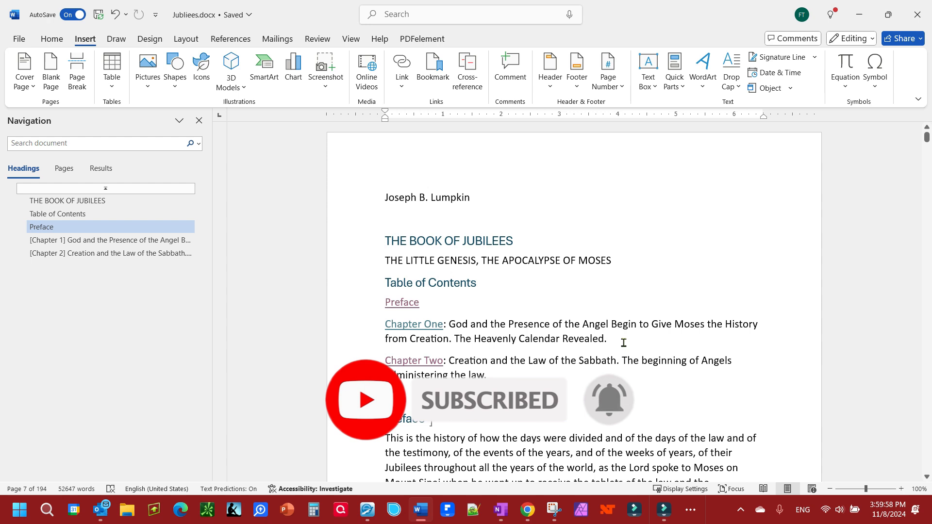
click(517, 381)
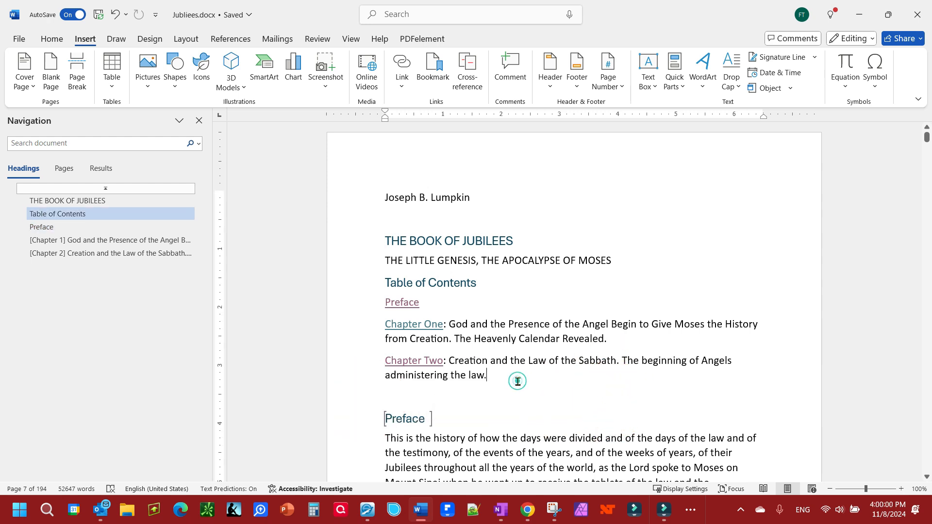
key(Return)
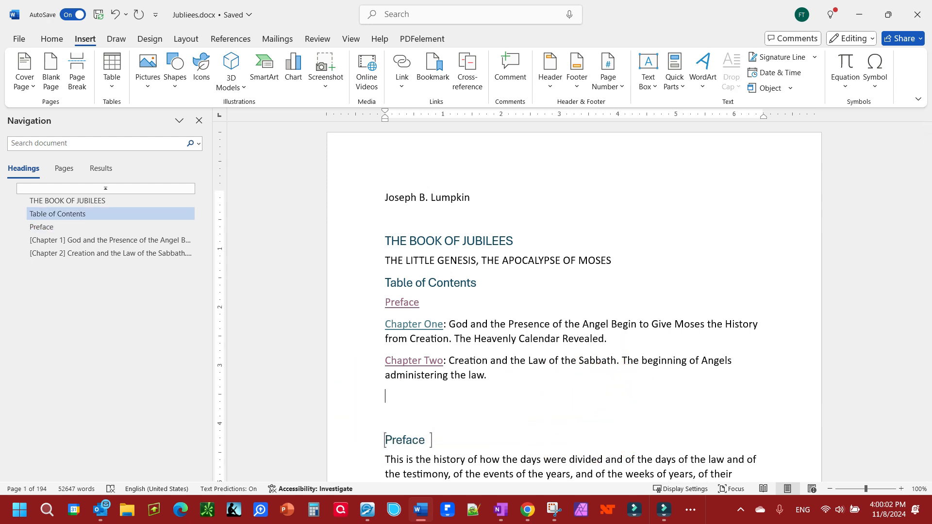
text(Creation Story)
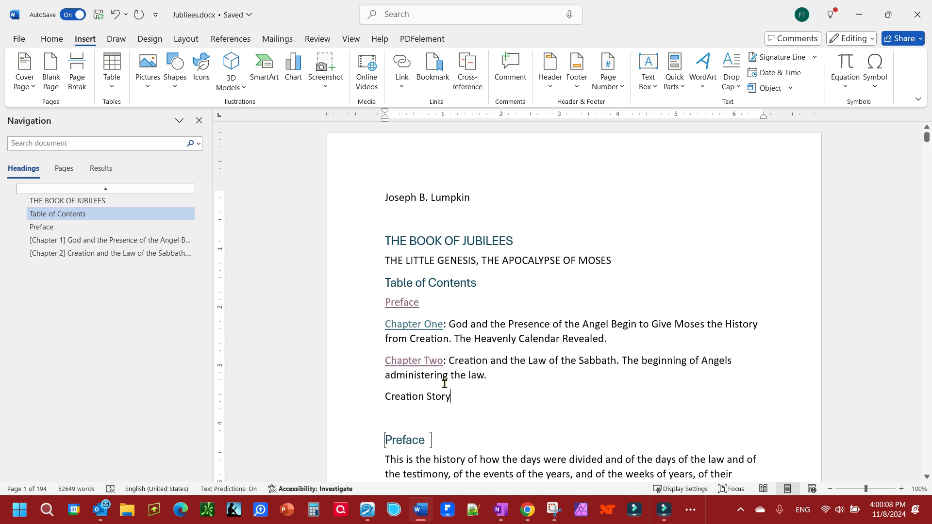
Step: Link the words "Creation Story" under Table of Contents to the Beginning_of_Creation_Story bookmark in this document
drag(405, 394, 442, 396)
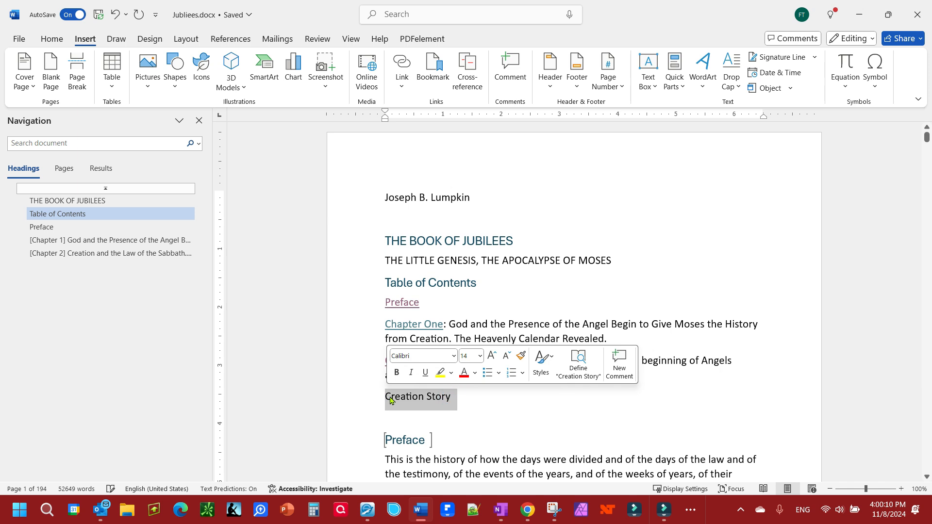
right_click(441, 396)
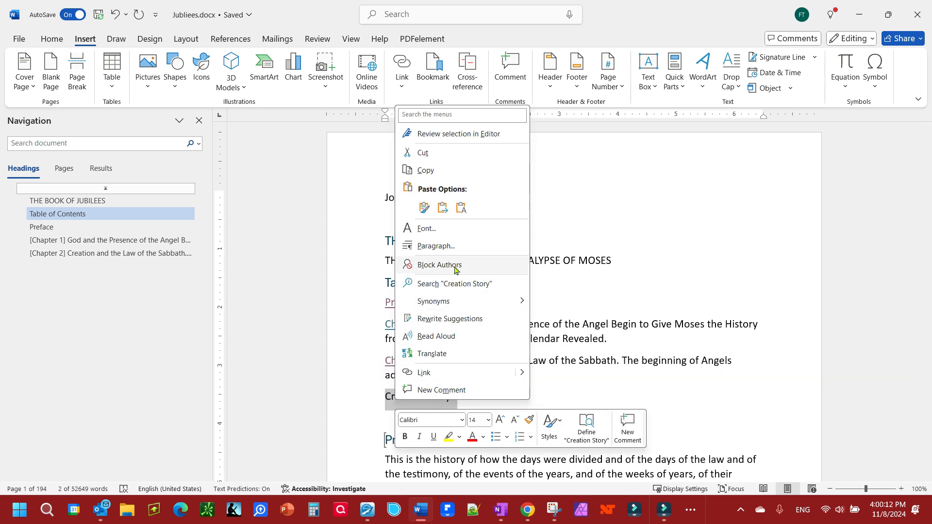
mouse_move(520, 377)
click(579, 424)
scroll(439, 272, down, 1)
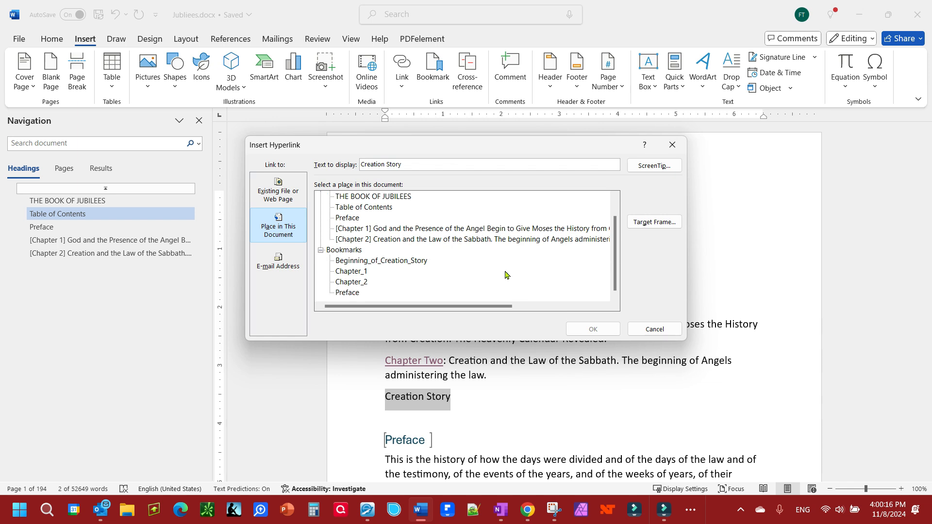
click(416, 262)
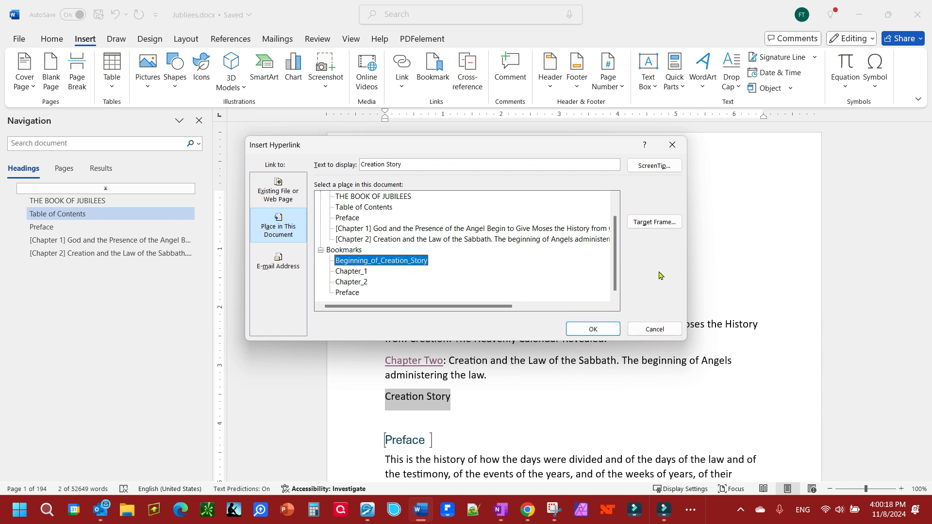
click(592, 330)
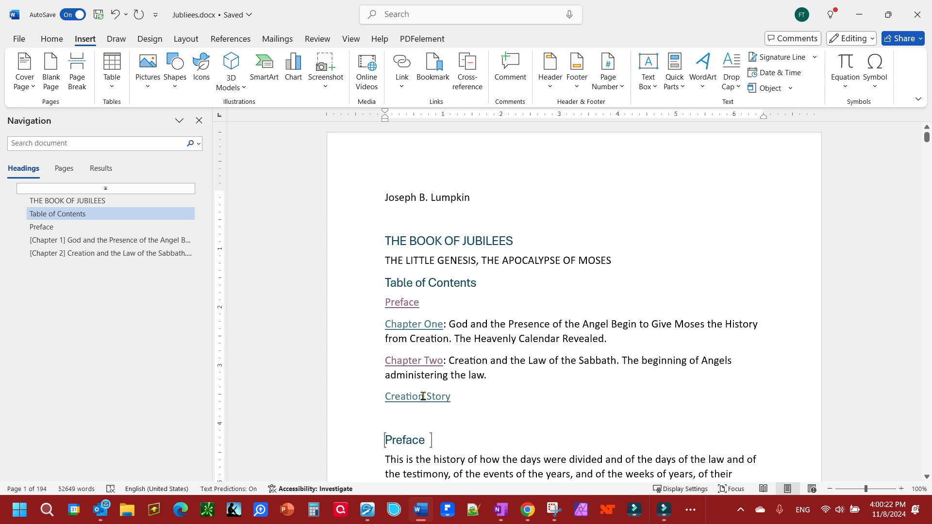
Step: Test the Creation Story link under Table of Contents by following it to its bookmark
triple_click(423, 396)
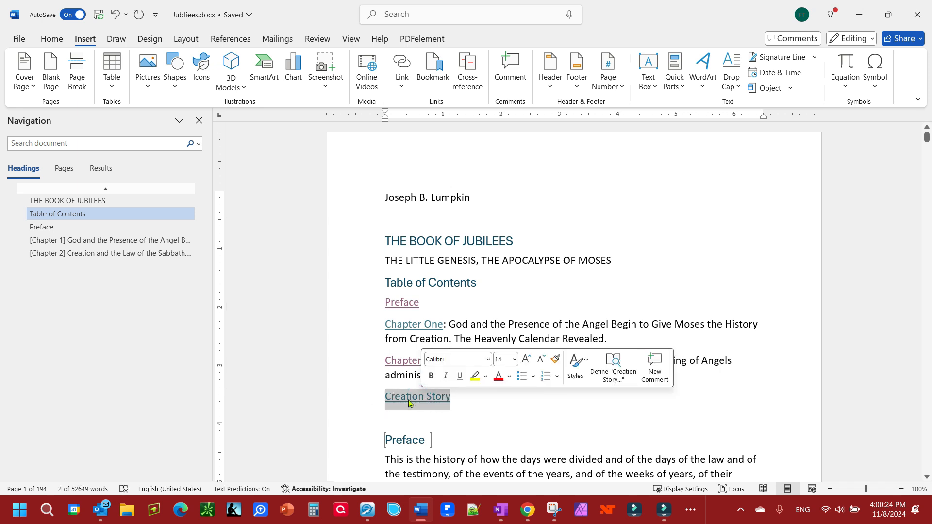
ctrl+click(408, 401)
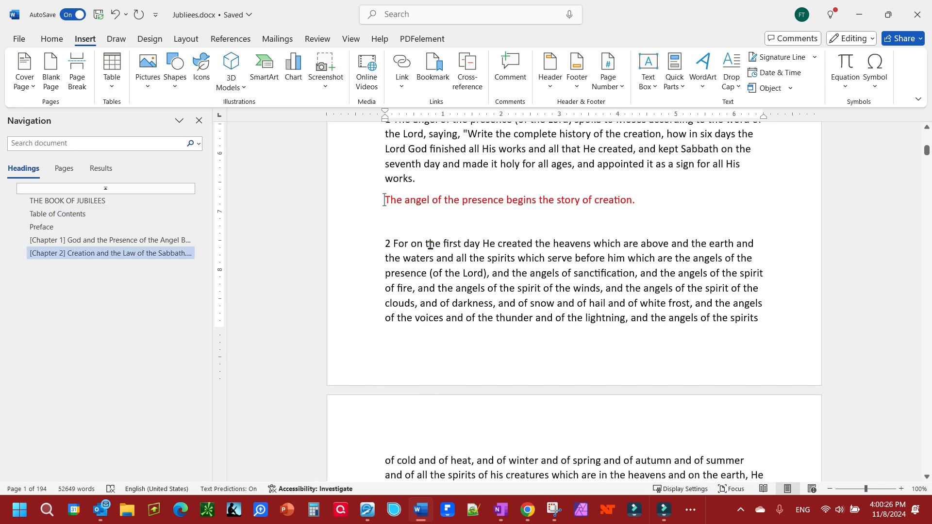
click(452, 217)
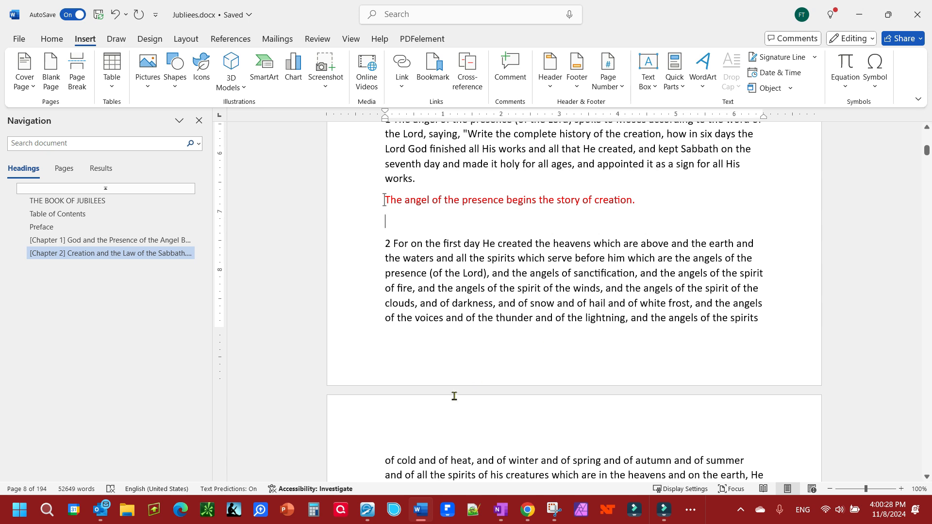